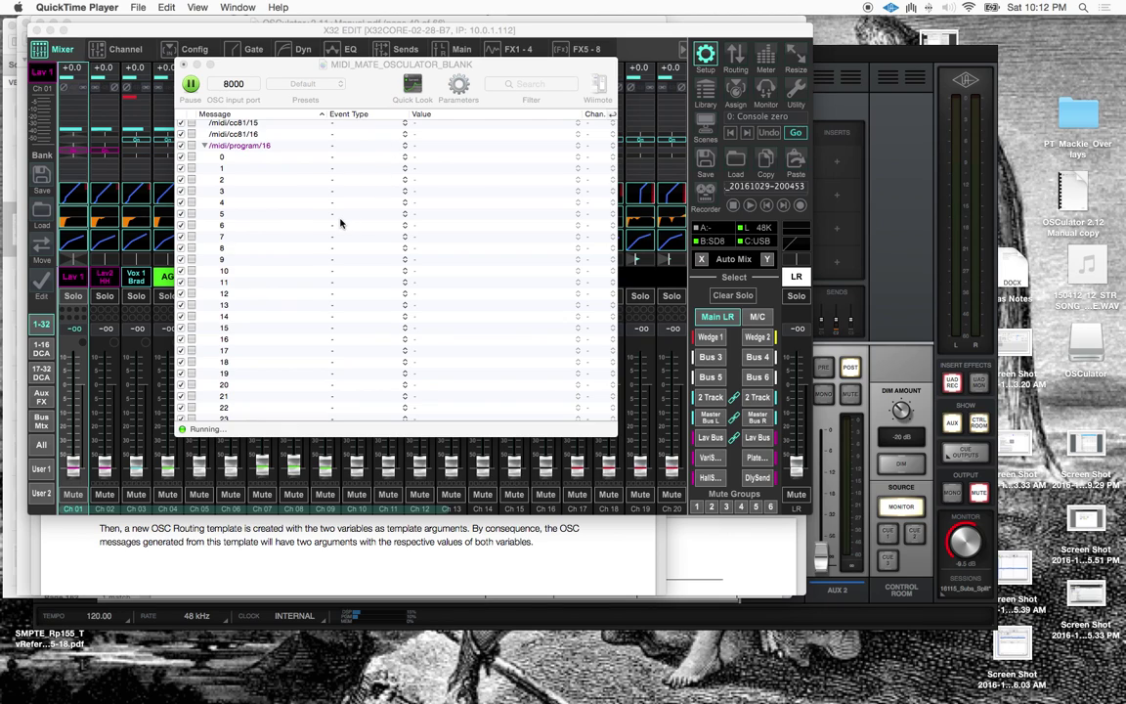
Bring the OSCulator document forward and scroll through the message list around row 50's /ch/01/mix/fader route.
scroll(340, 224, down, 12)
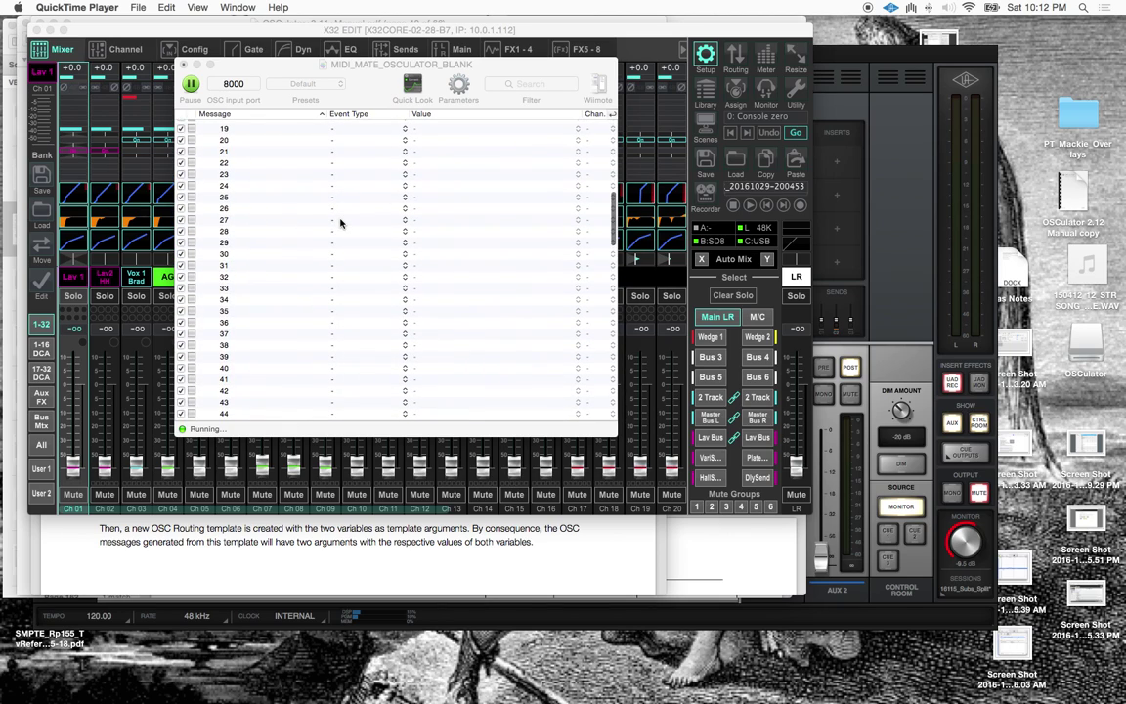
scroll(340, 223, down, 5)
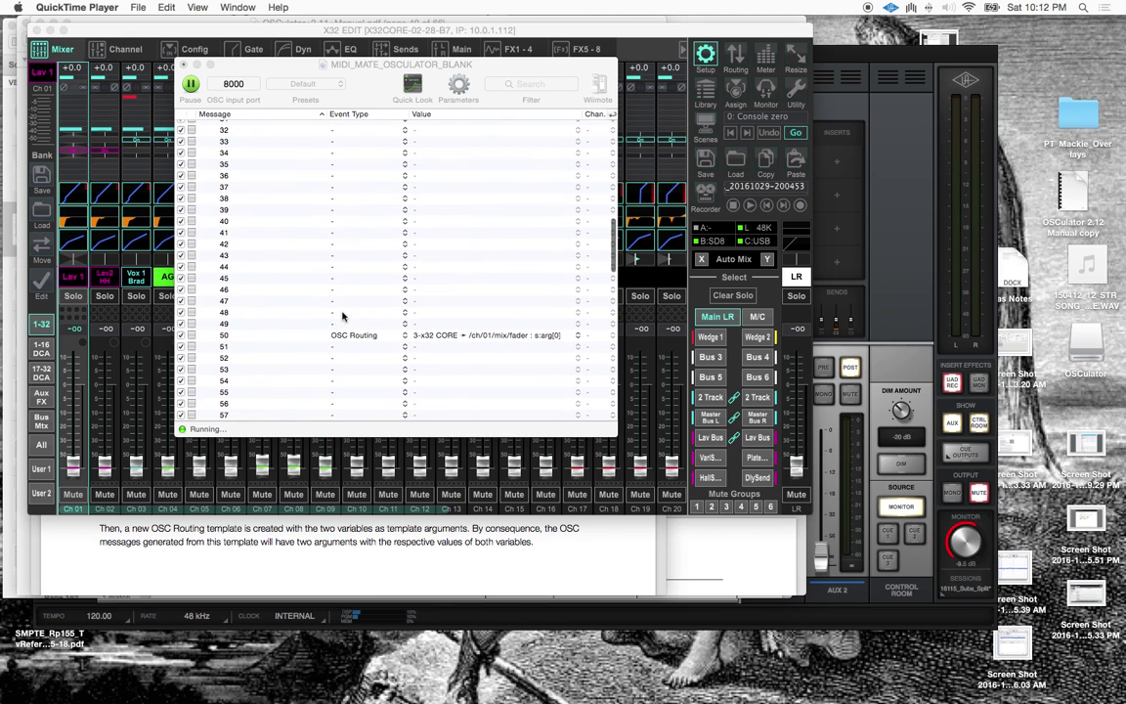
scroll(342, 316, down, 15)
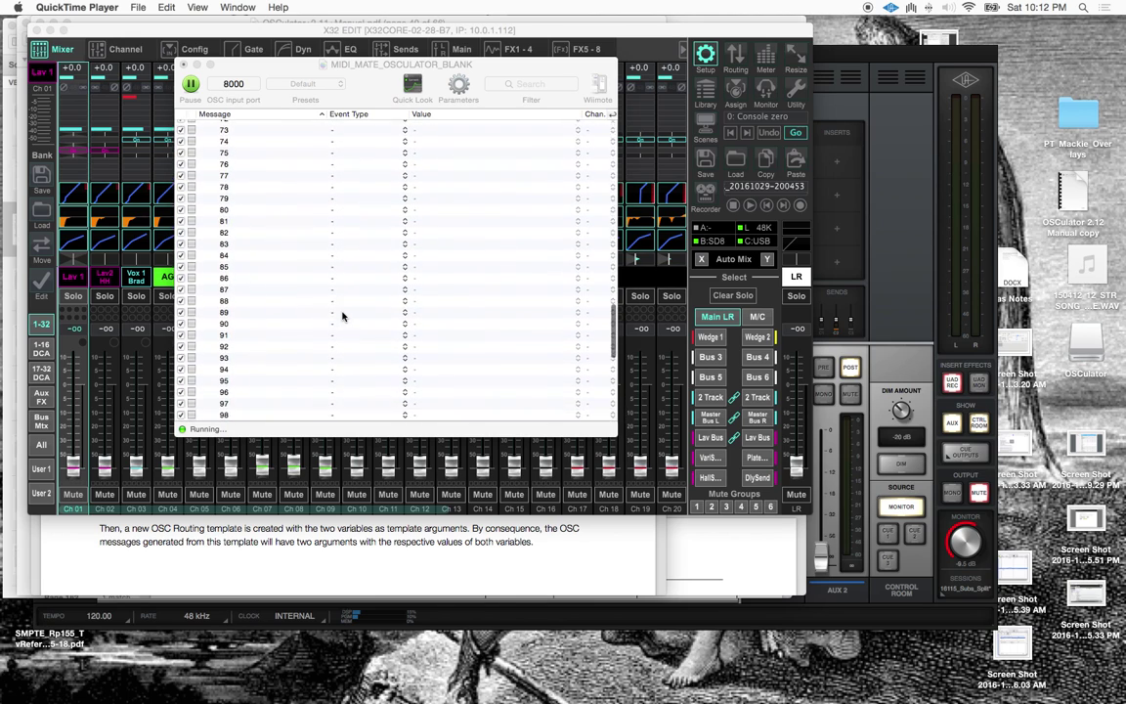
scroll(342, 316, down, 10)
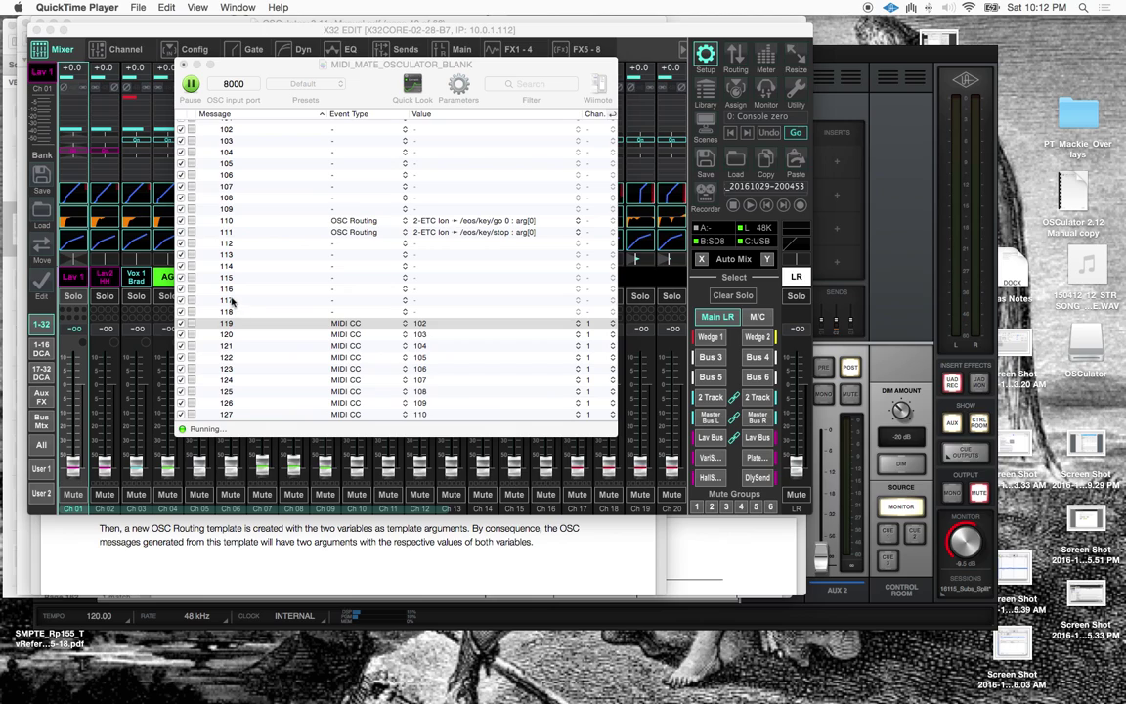
click(342, 325)
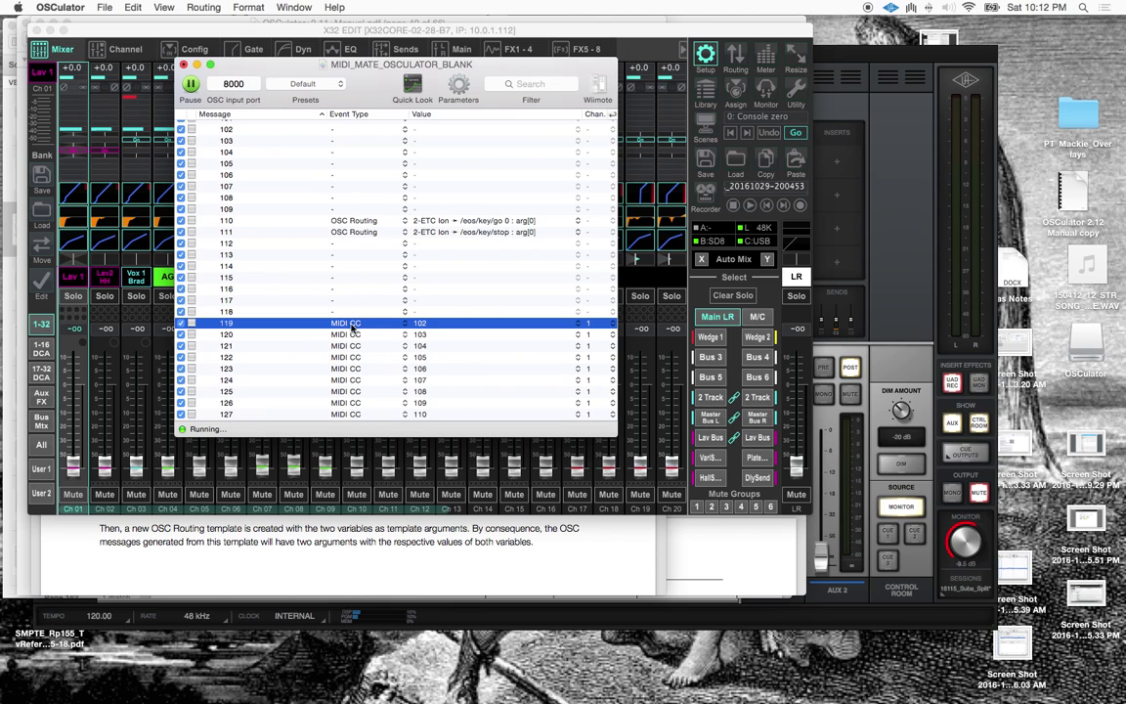
scroll(228, 236, up, 1)
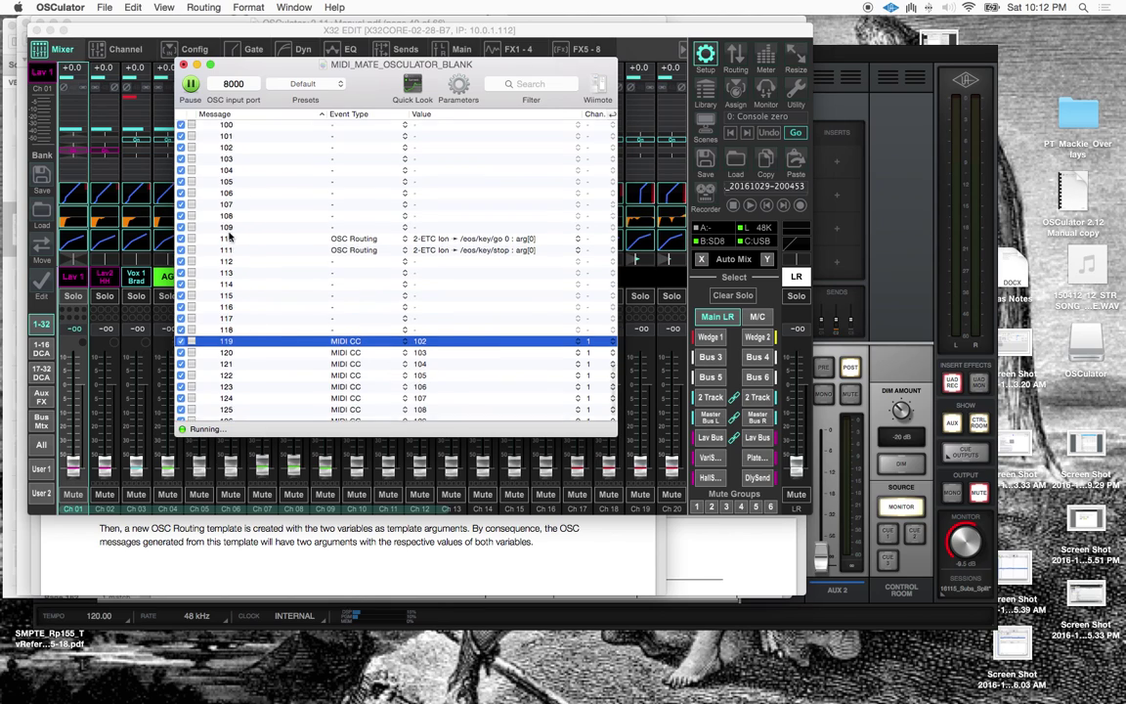
scroll(229, 236, up, 20)
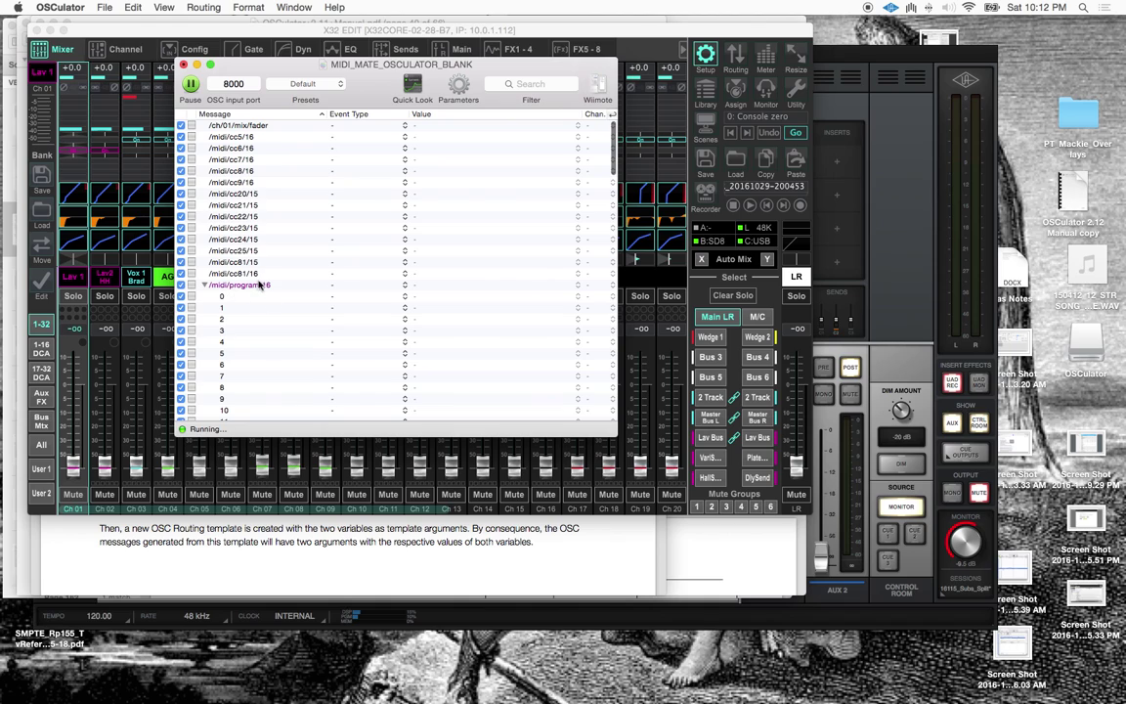
scroll(235, 391, down, 20)
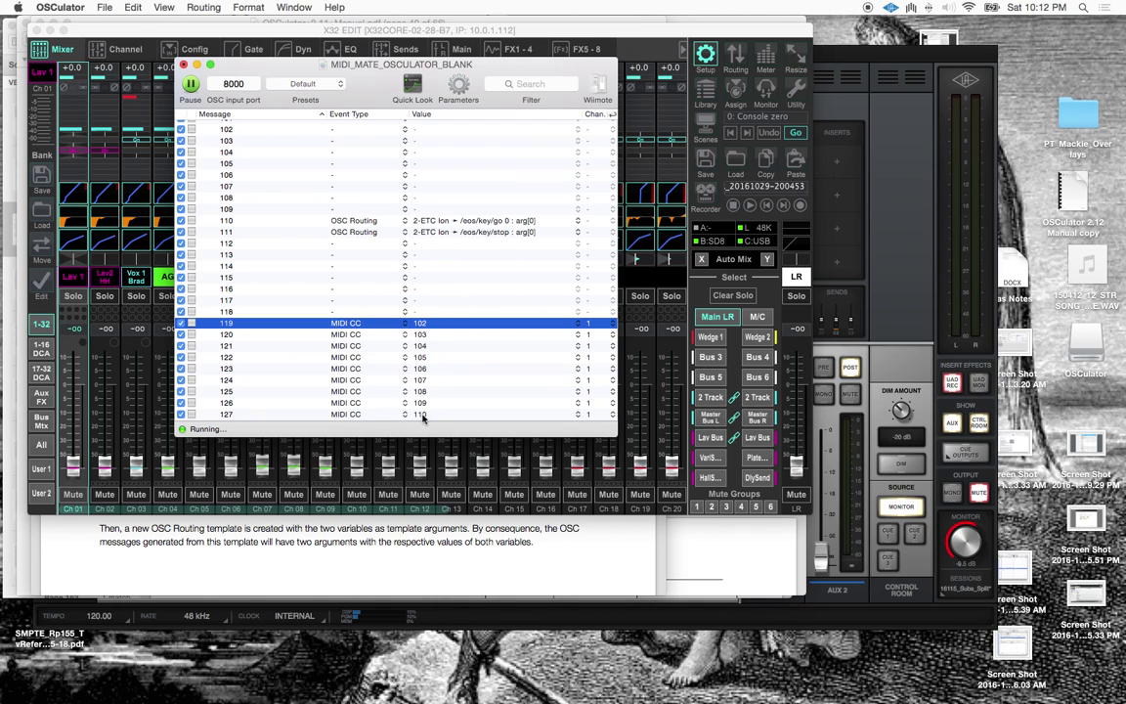
scroll(308, 352, up, 4)
scroll(323, 366, down, 3)
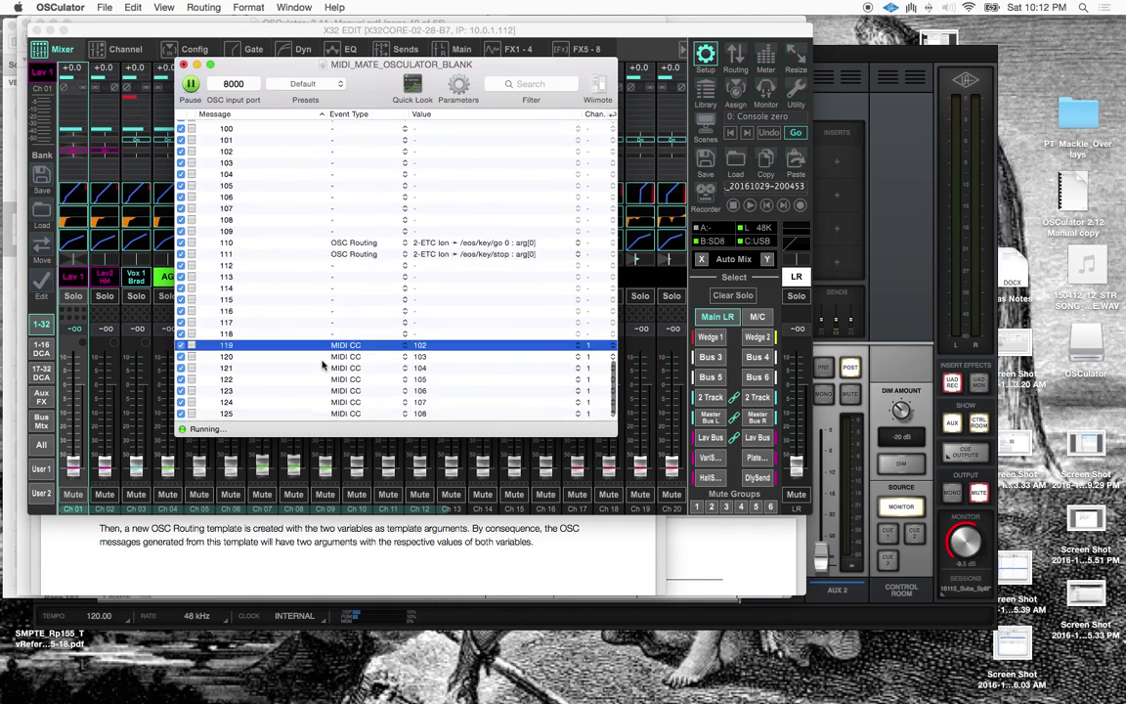
scroll(323, 366, up, 15)
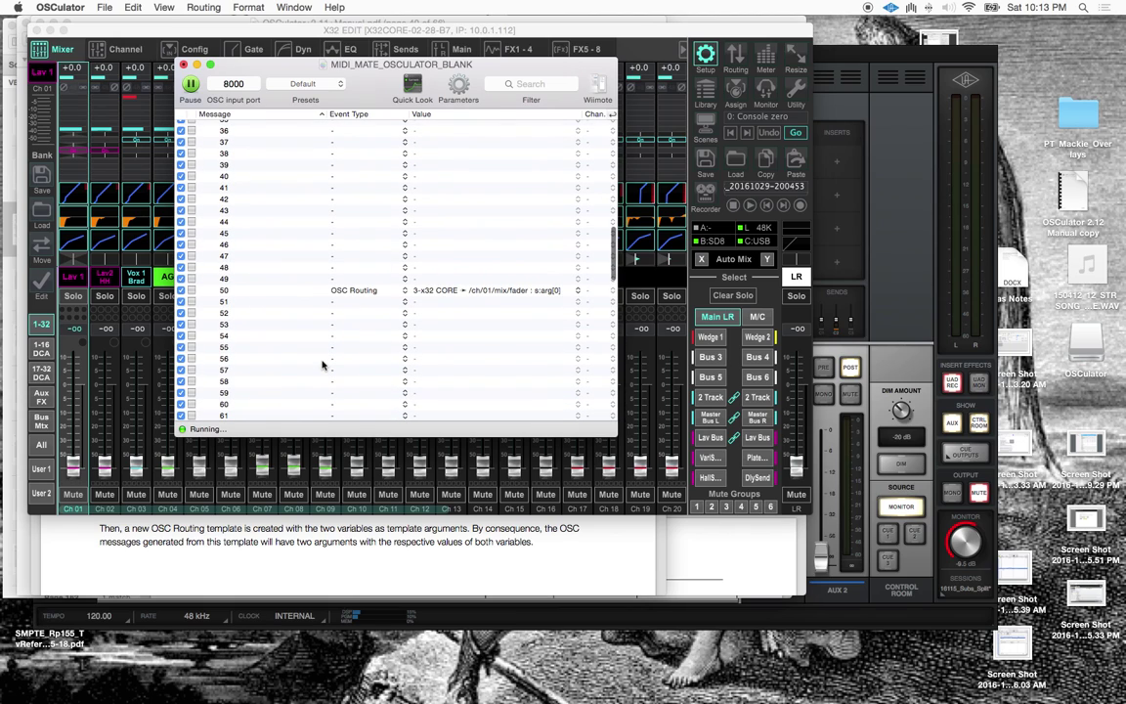
scroll(323, 365, up, 12)
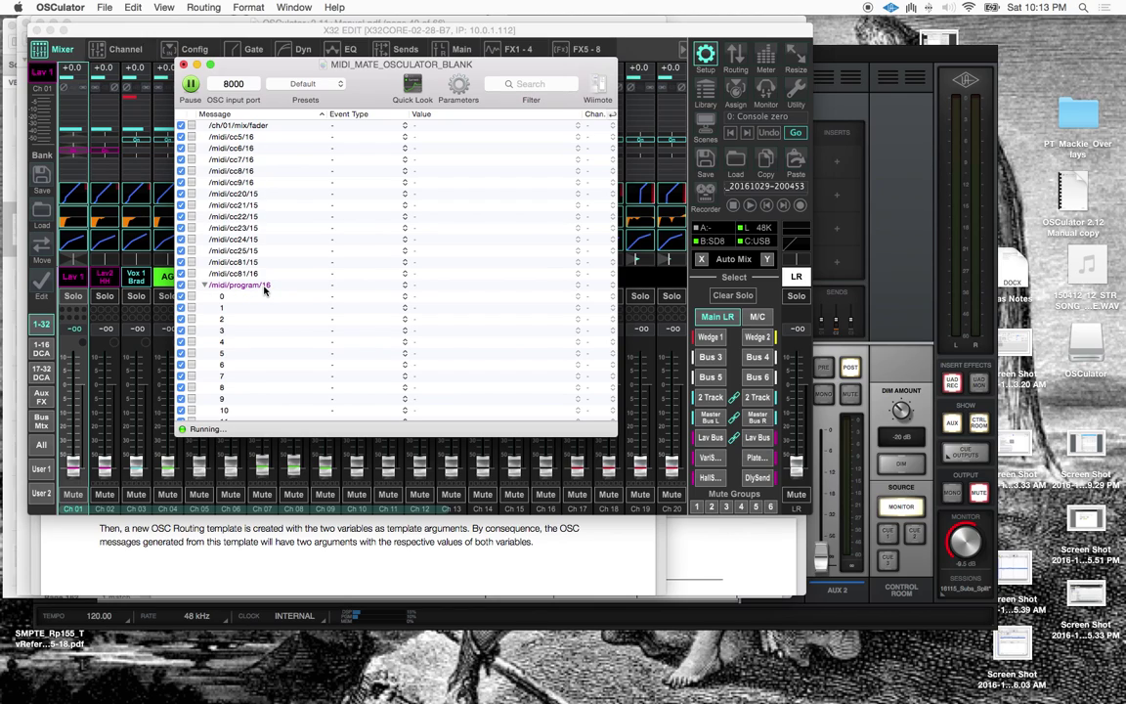
scroll(262, 287, down, 3)
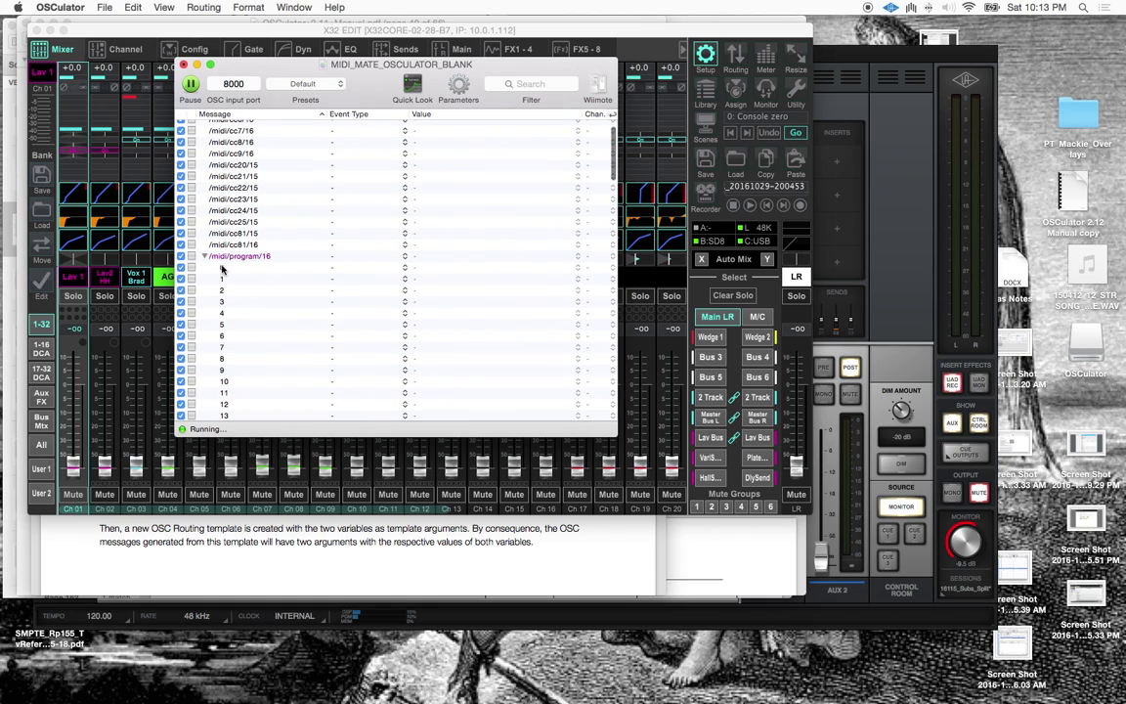
scroll(222, 270, down, 1)
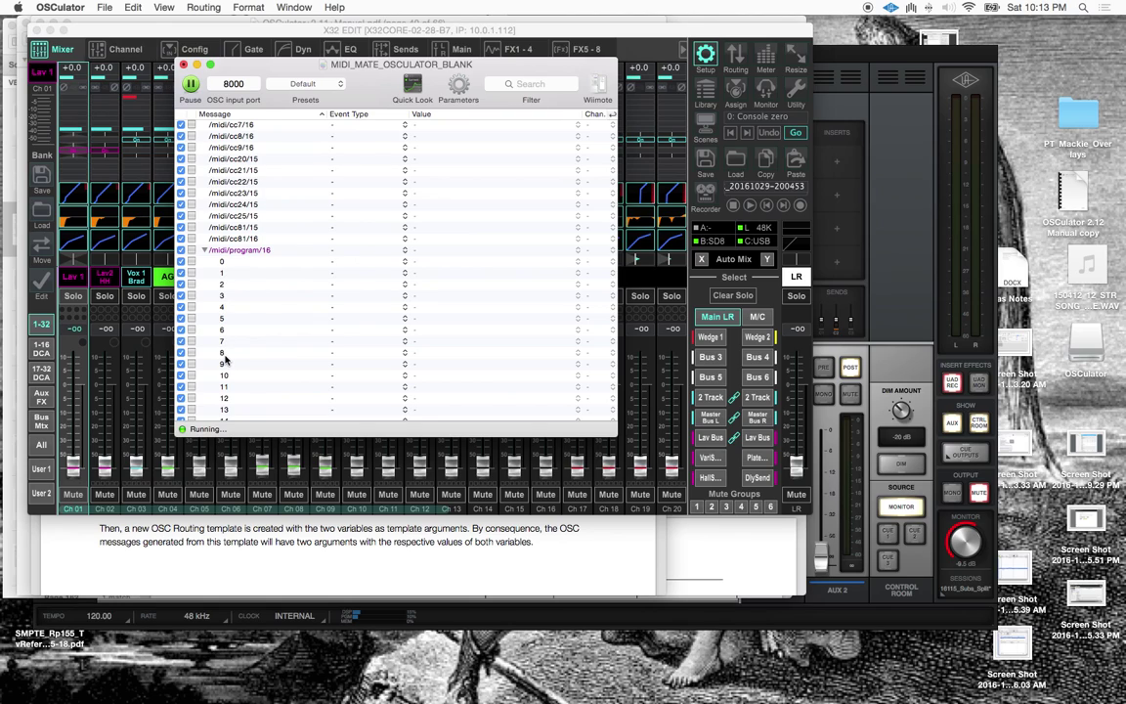
scroll(225, 361, down, 5)
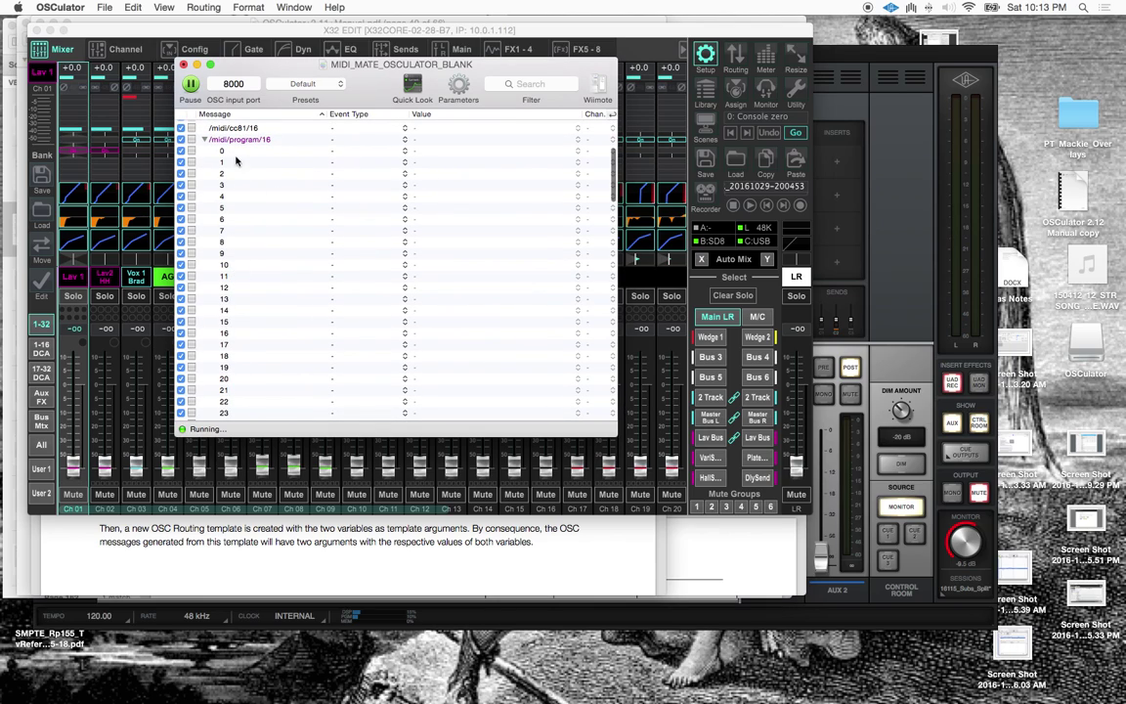
scroll(226, 221, down, 7)
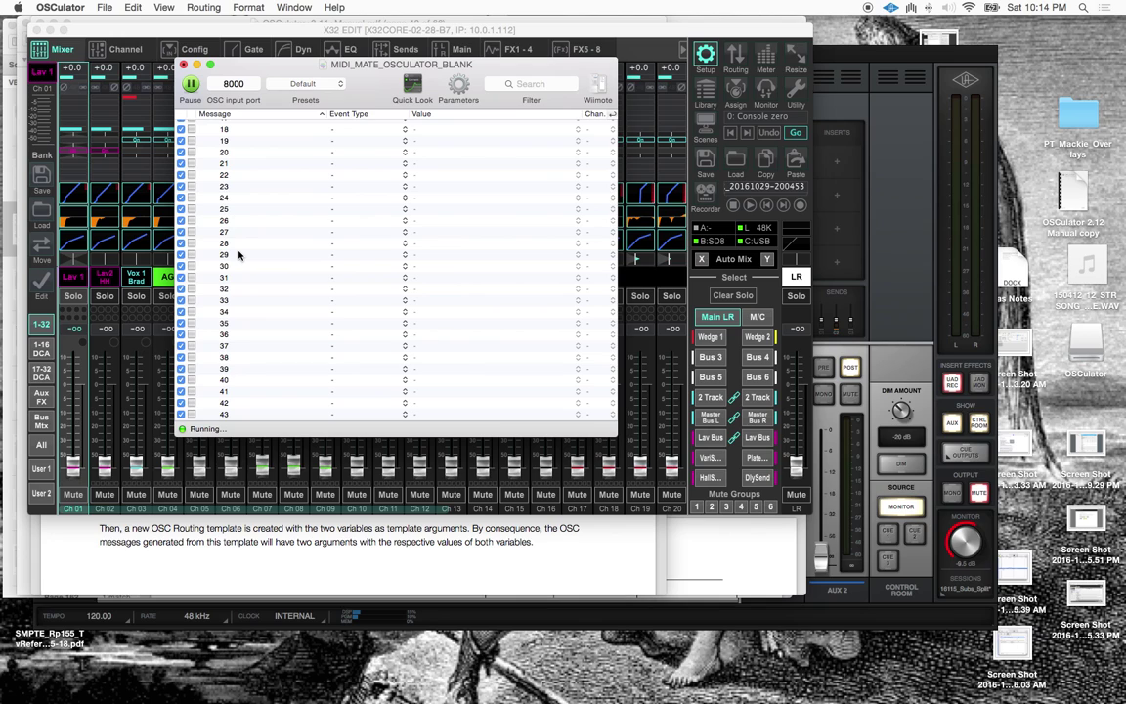
scroll(237, 255, down, 3)
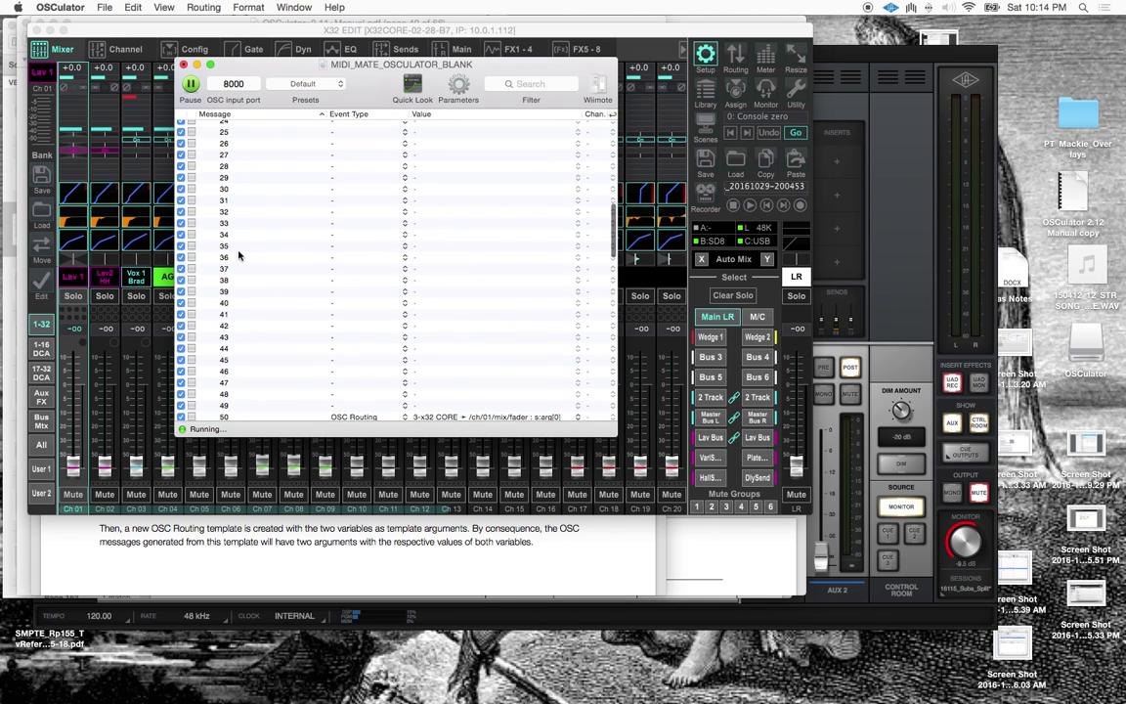
scroll(236, 244, down, 10)
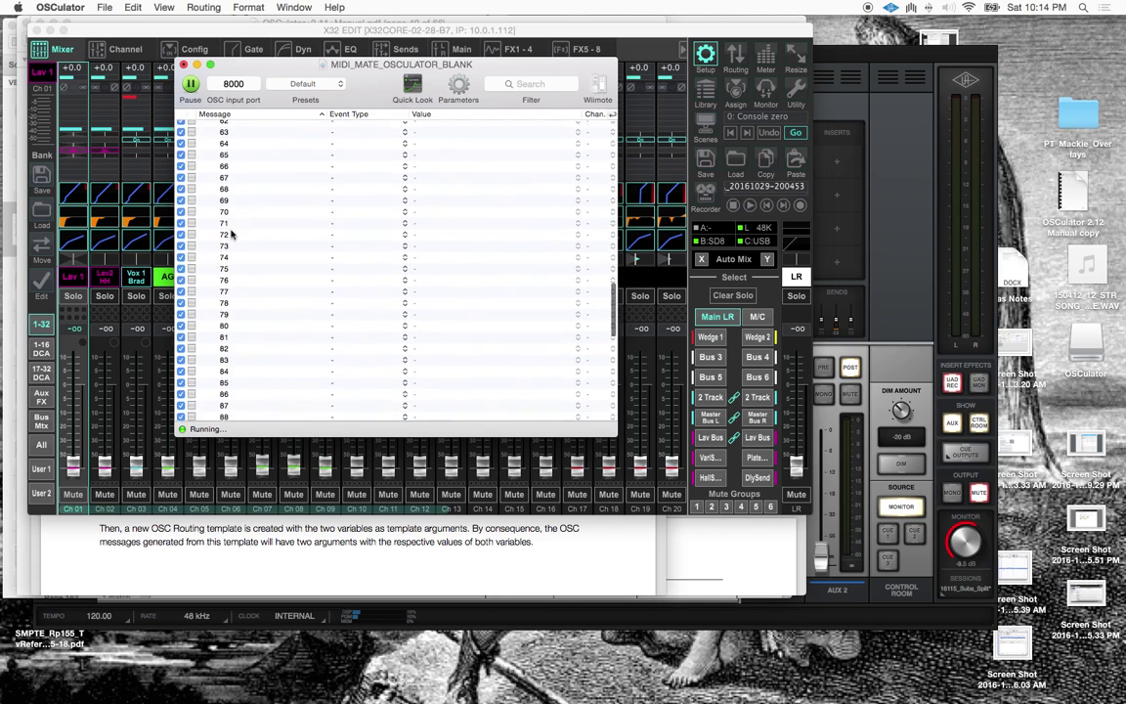
scroll(231, 233, down, 10)
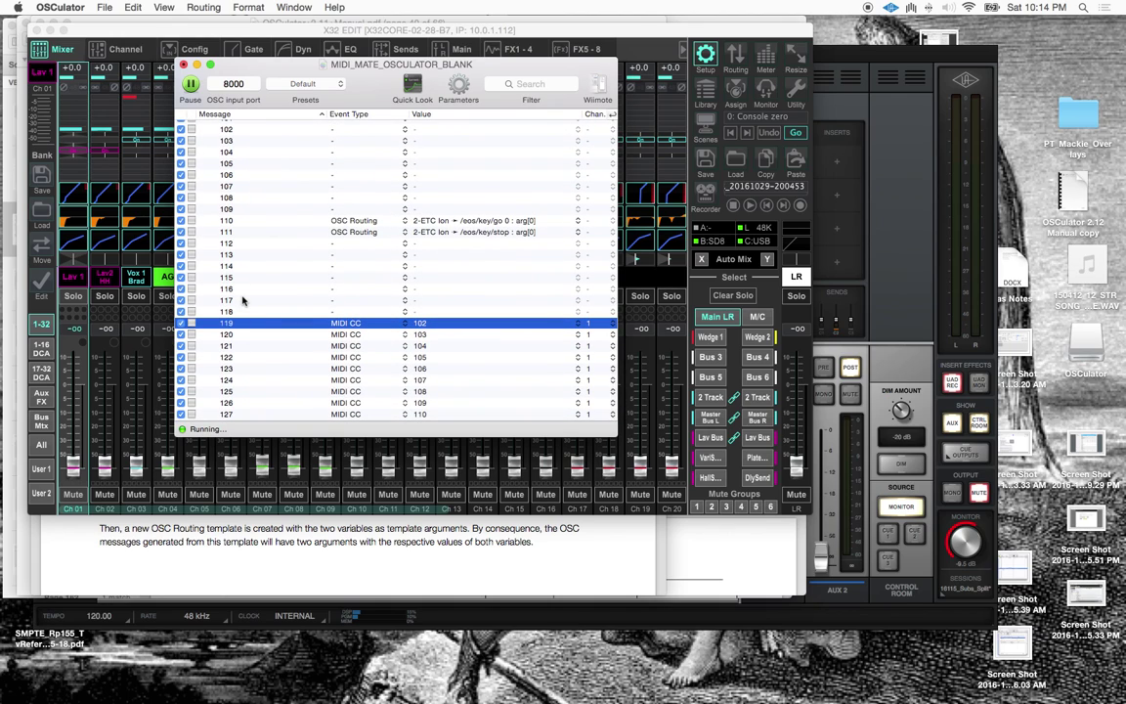
scroll(241, 297, up, 5)
scroll(242, 301, up, 3)
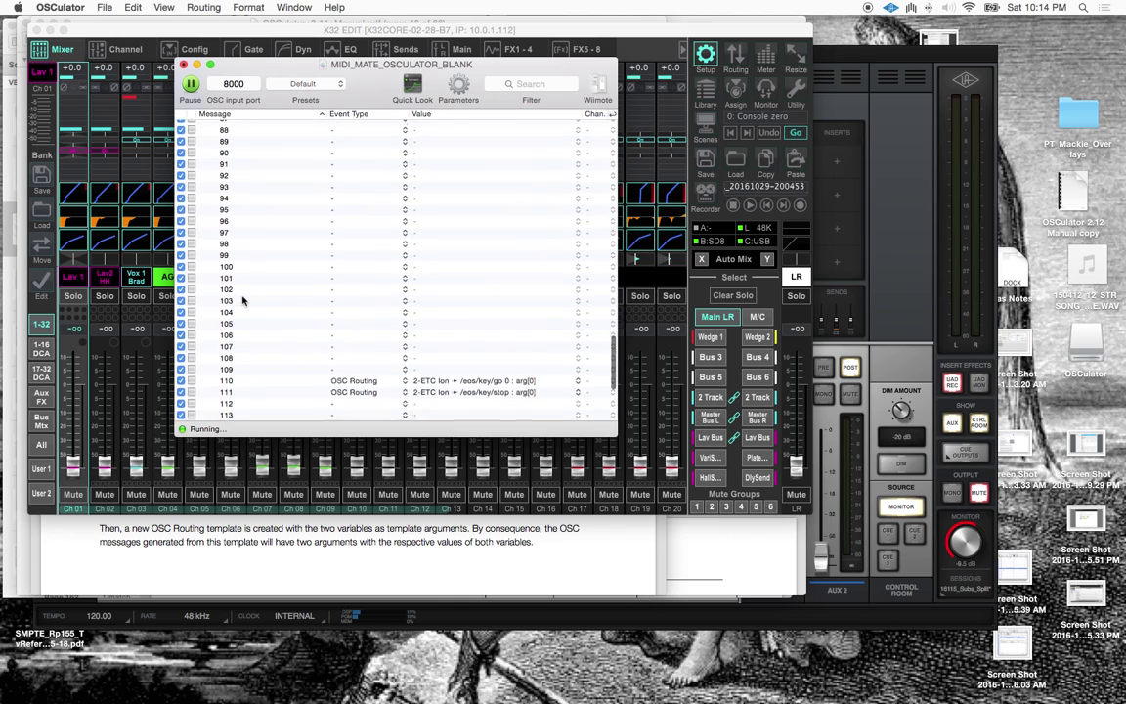
scroll(243, 302, down, 5)
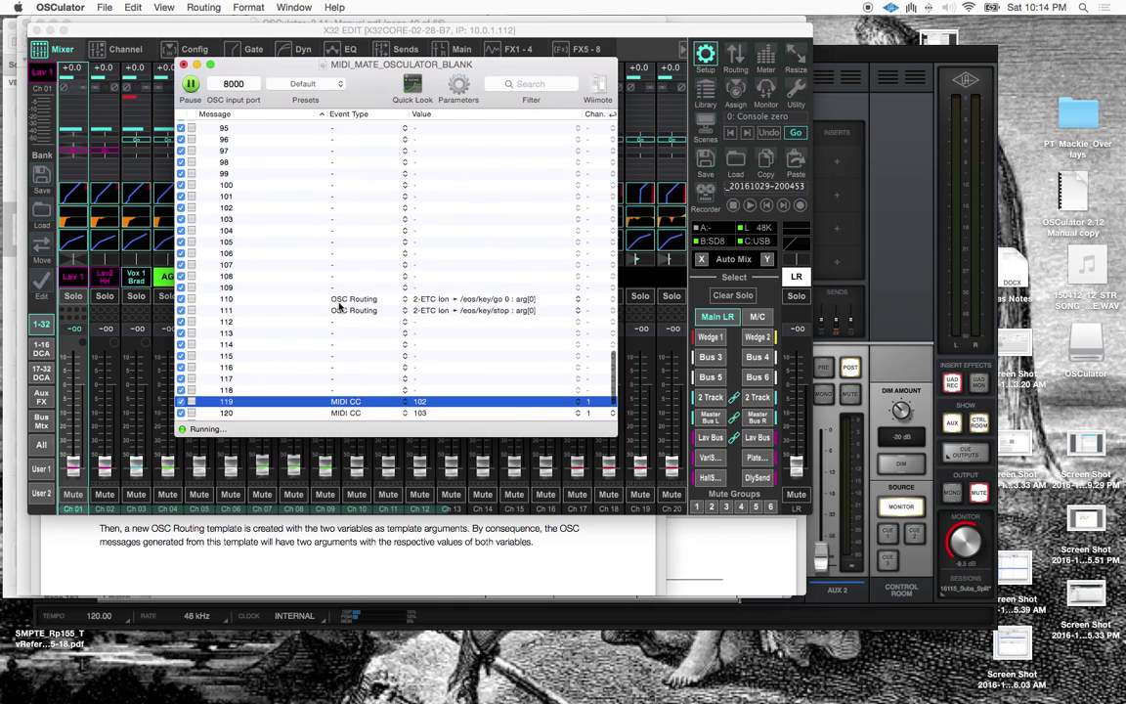
scroll(235, 273, up, 5)
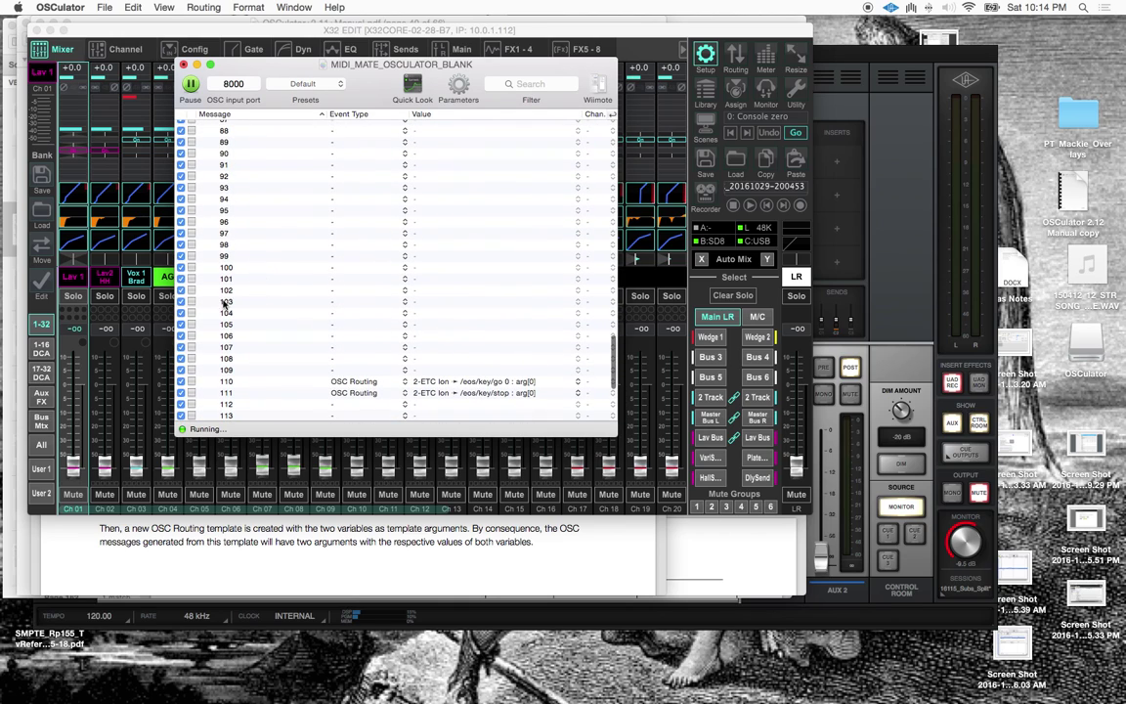
scroll(246, 249, up, 10)
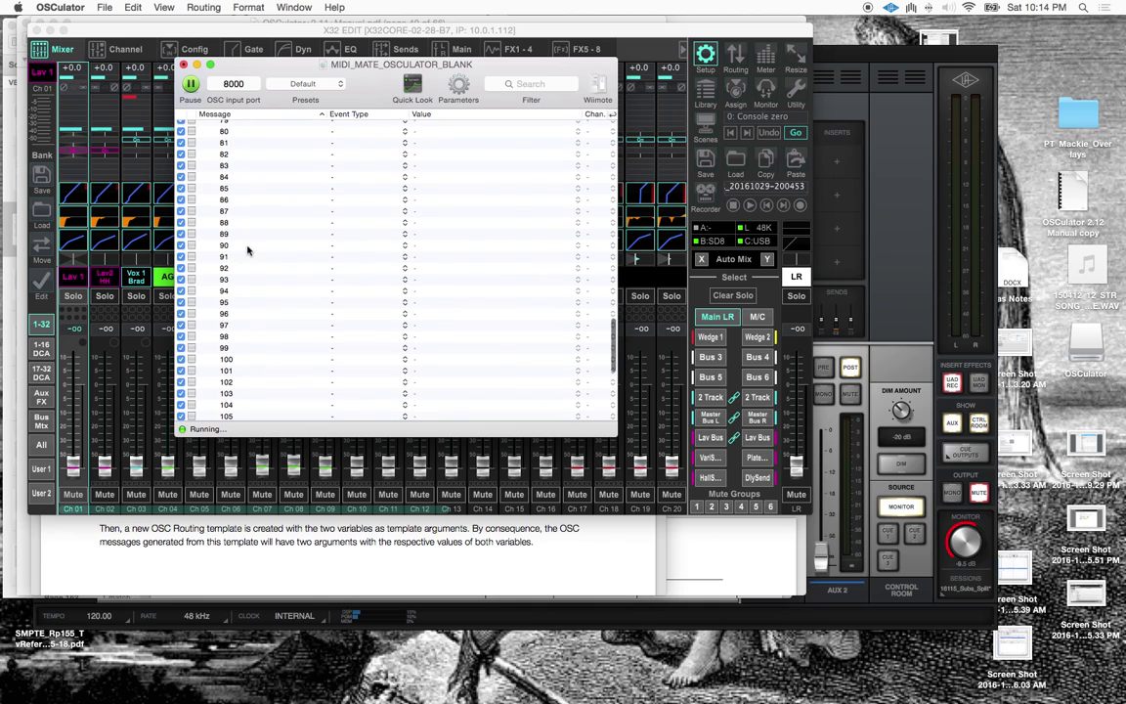
scroll(248, 251, up, 10)
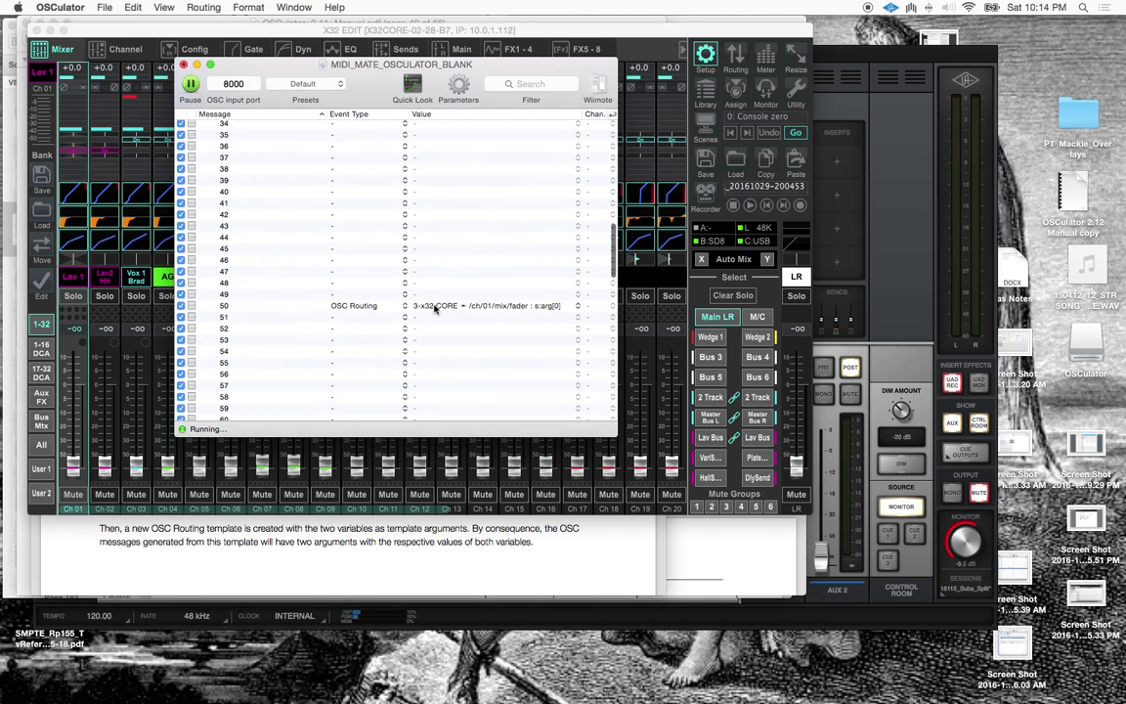
scroll(260, 337, down, 7)
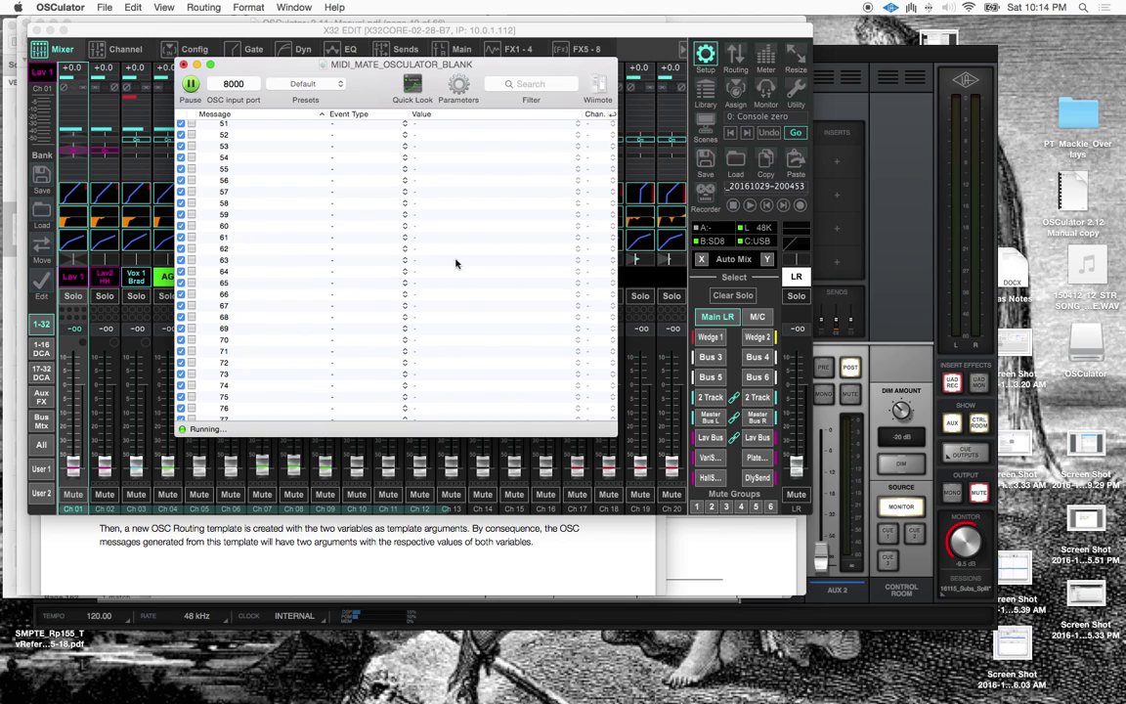
Select message 60 and set its event type to OSC Routing.
click(278, 227)
click(335, 227)
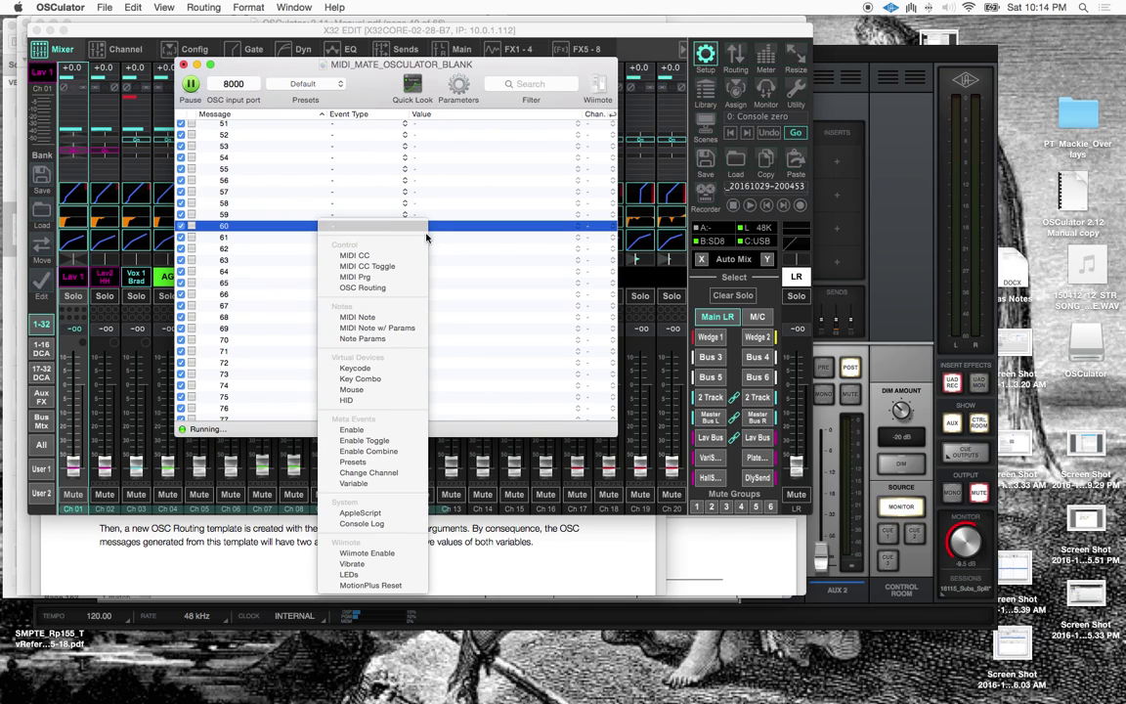
click(366, 288)
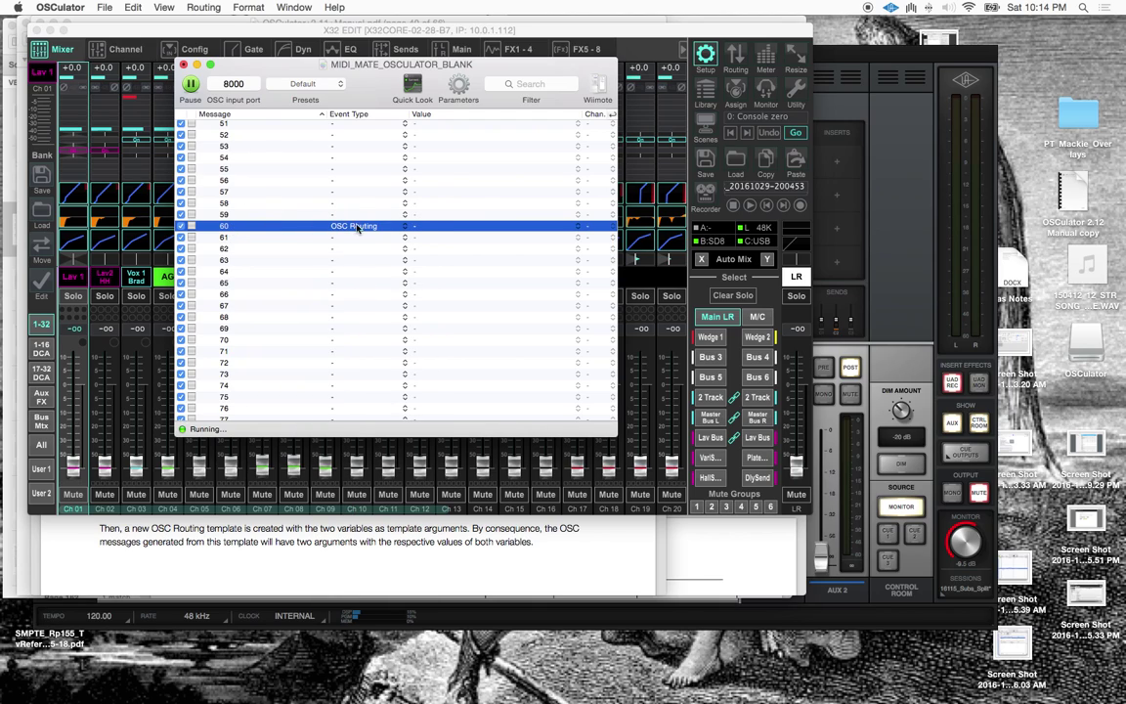
Browse message 60's available routes without choosing, then clear its event type.
click(415, 226)
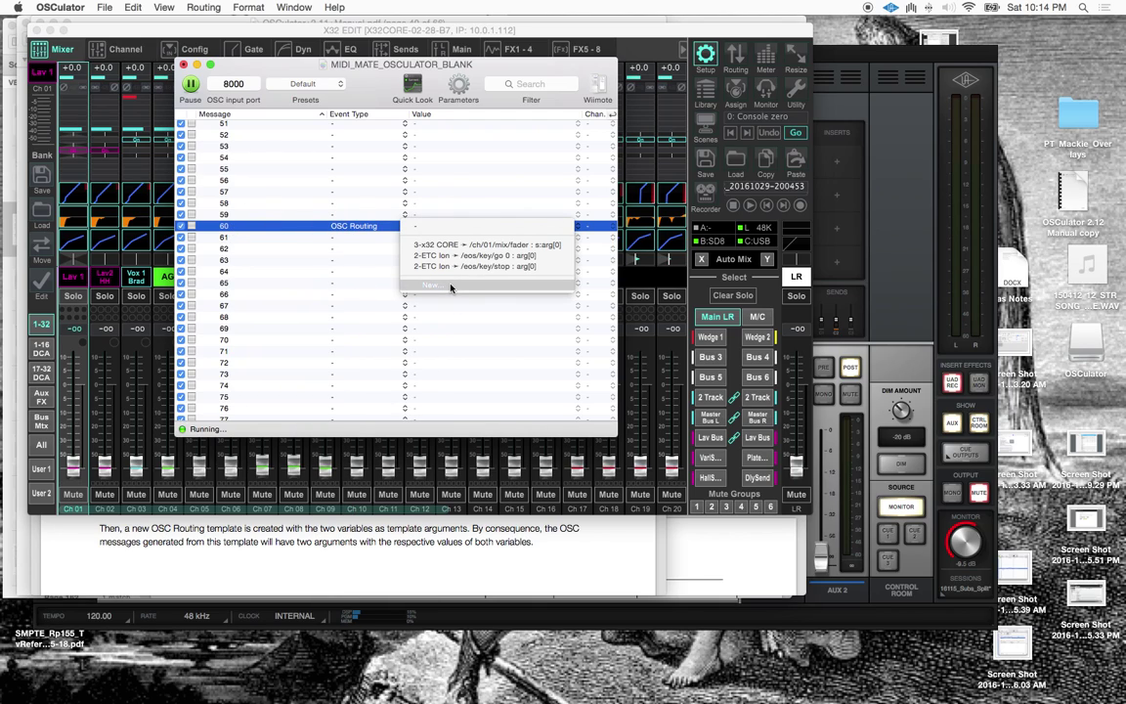
click(343, 226)
click(328, 231)
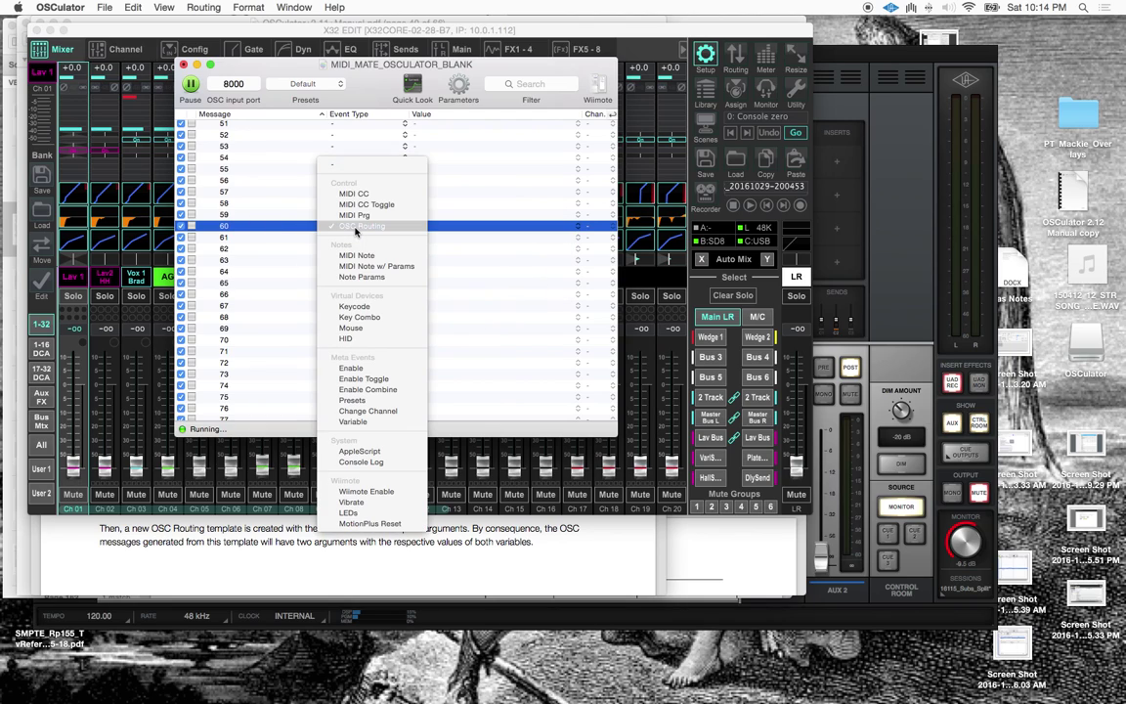
click(340, 162)
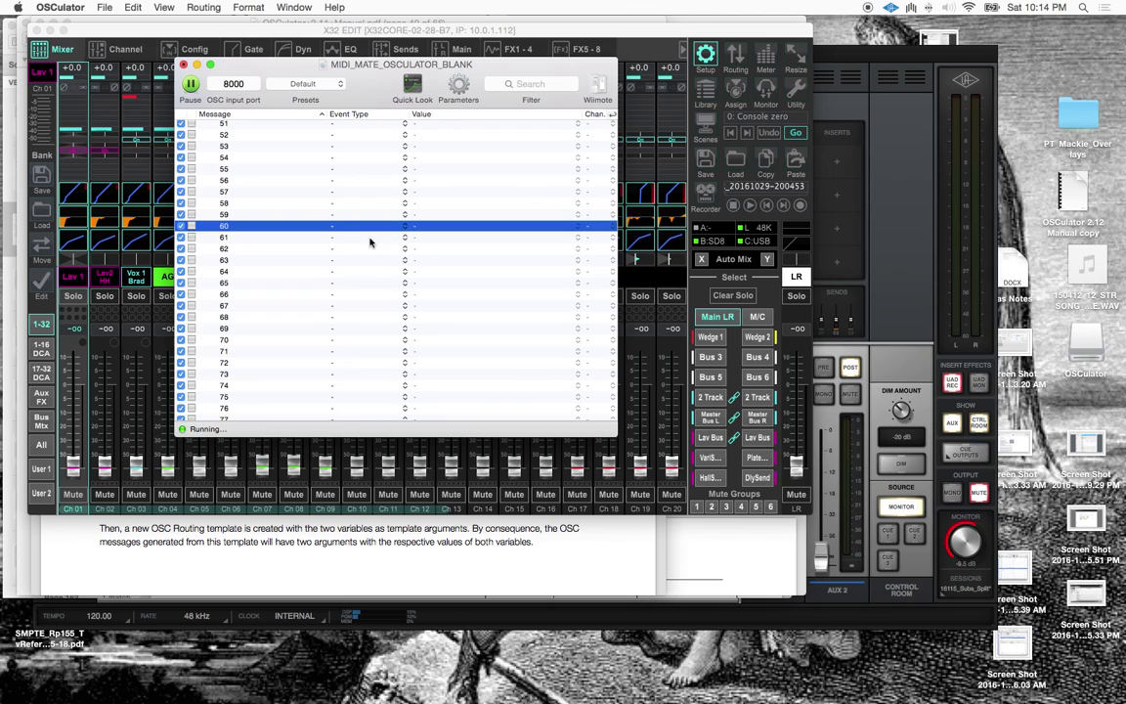
scroll(372, 243, up, 4)
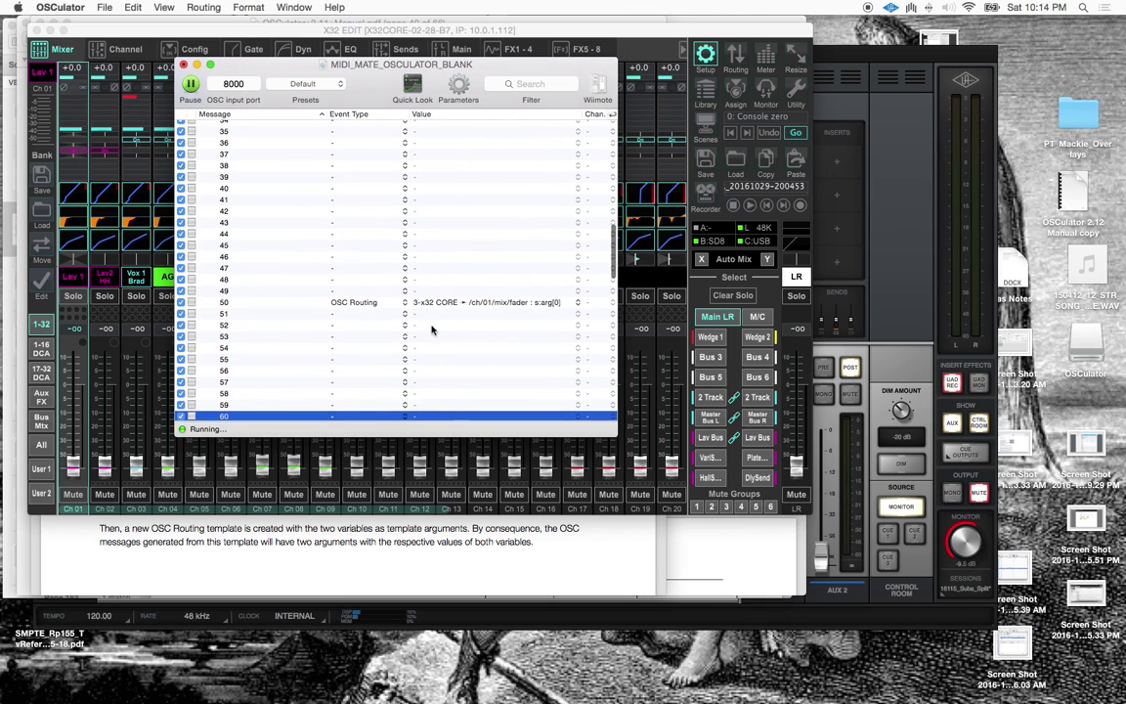
Set message 60 to OSC Routing again and bring up its route choices.
click(333, 418)
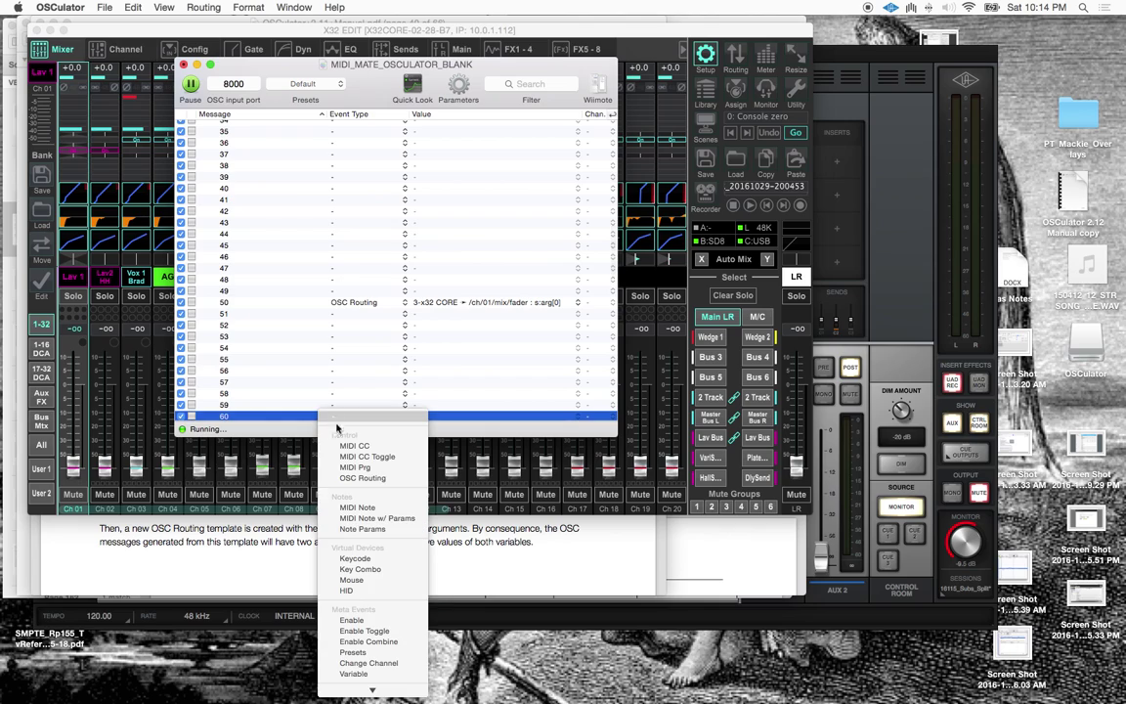
click(365, 479)
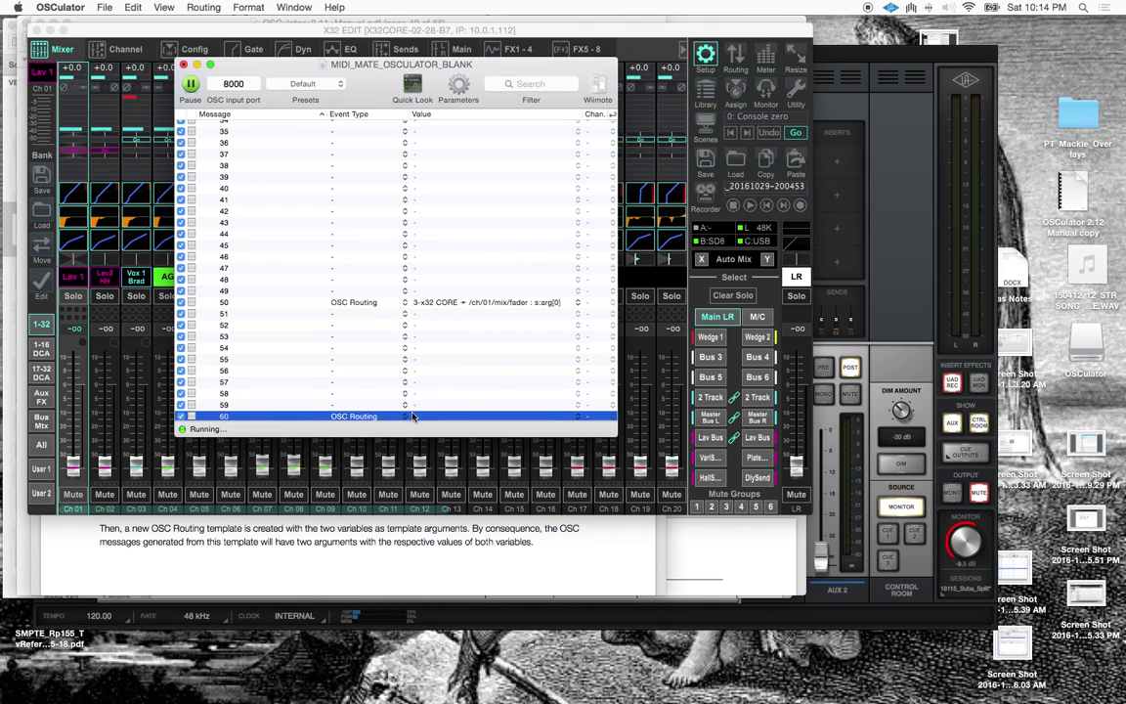
click(419, 417)
Create a new blank OSC route from message 60's Value choices and briefly open it.
click(449, 476)
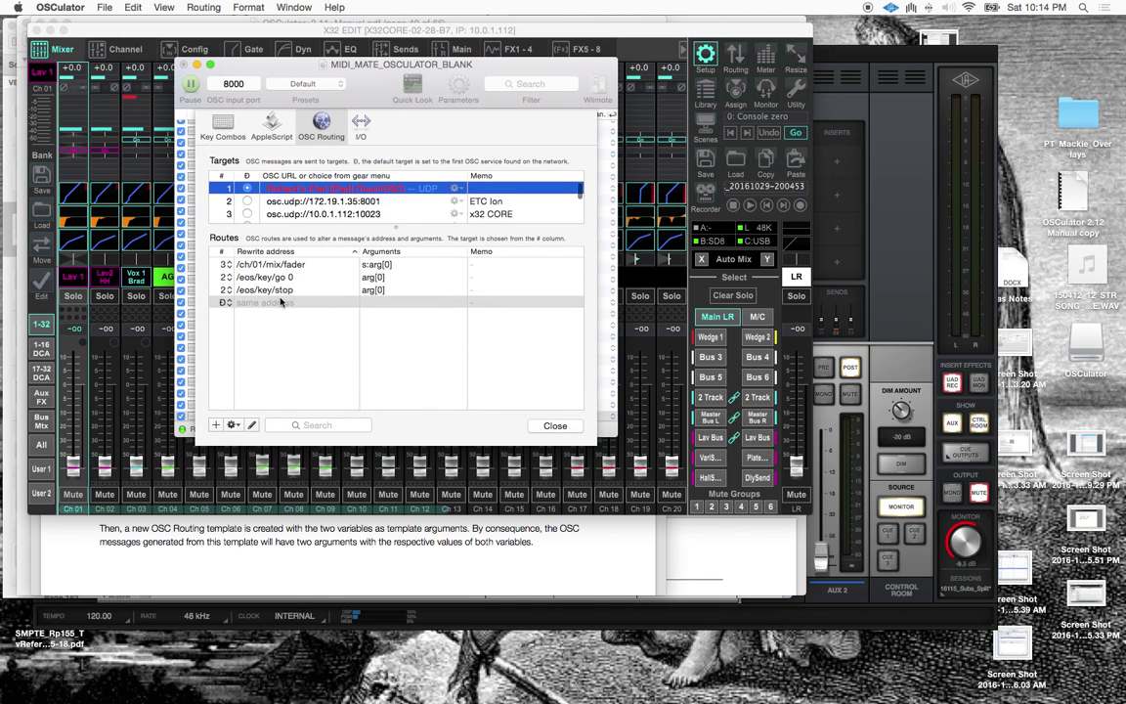
click(279, 303)
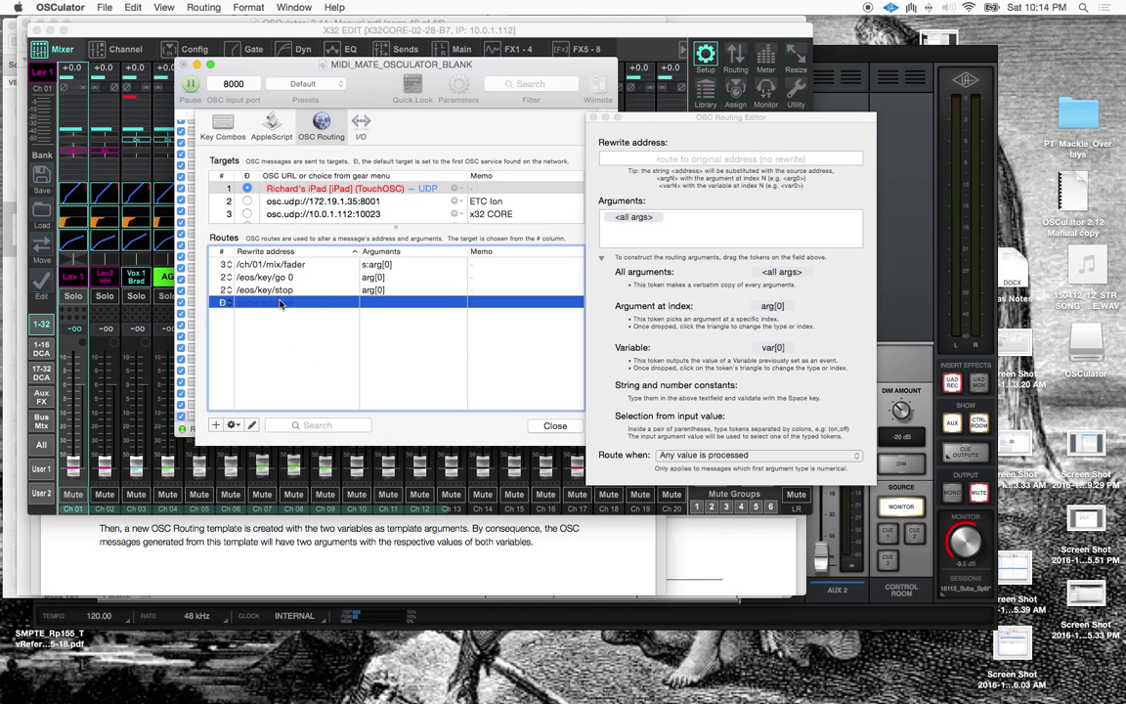
click(592, 118)
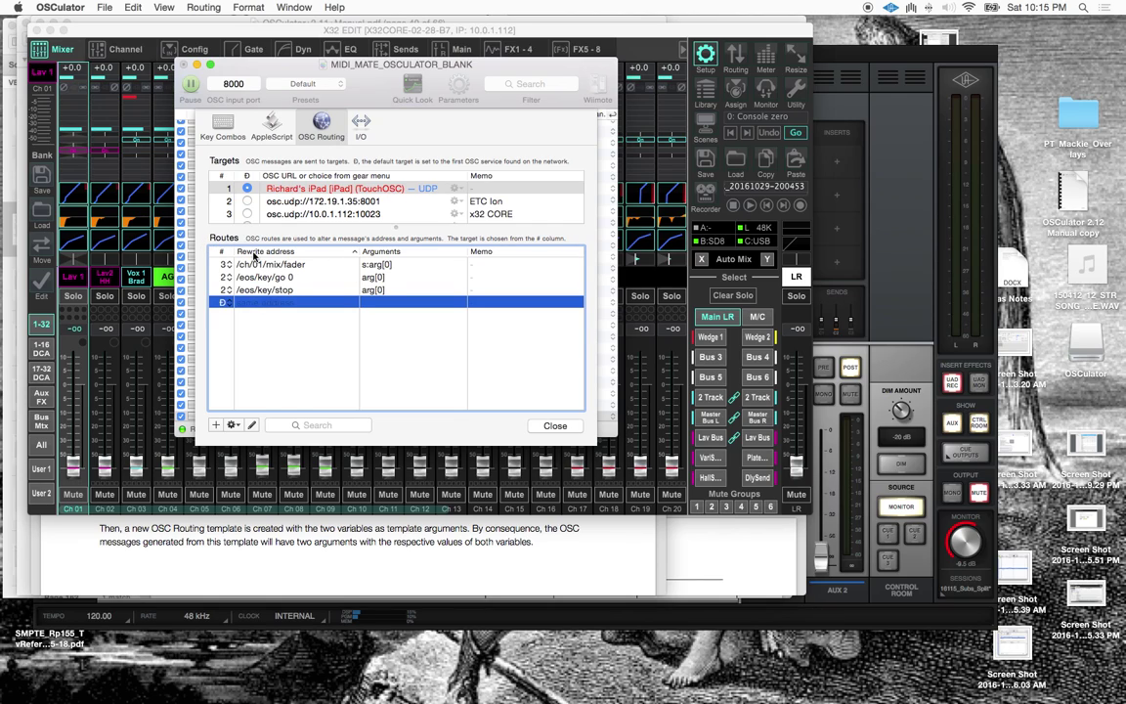
Sort the Routes table by rewrite address, then by target, then by address again.
click(254, 253)
click(254, 253)
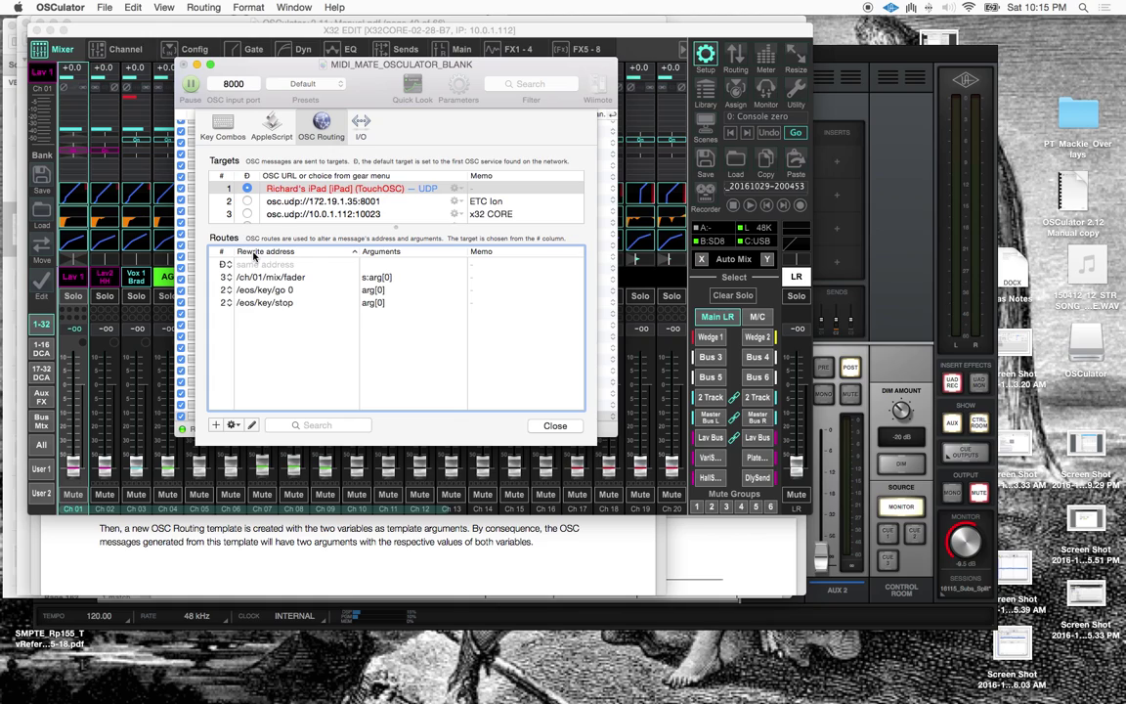
click(221, 251)
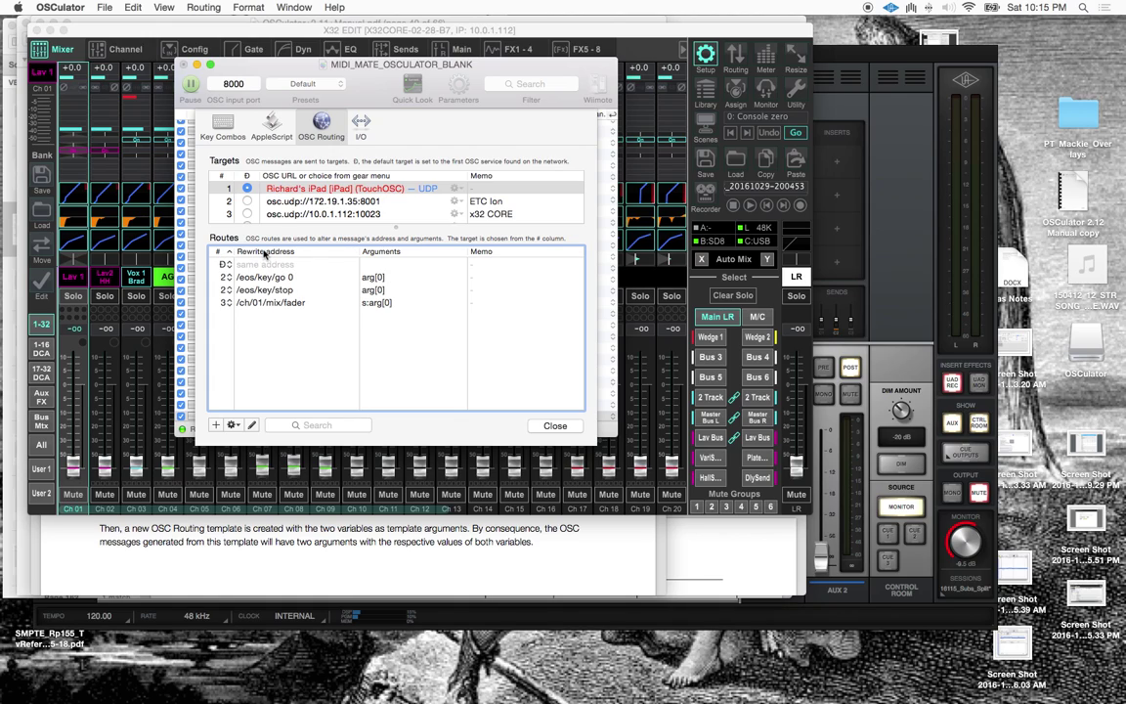
click(264, 253)
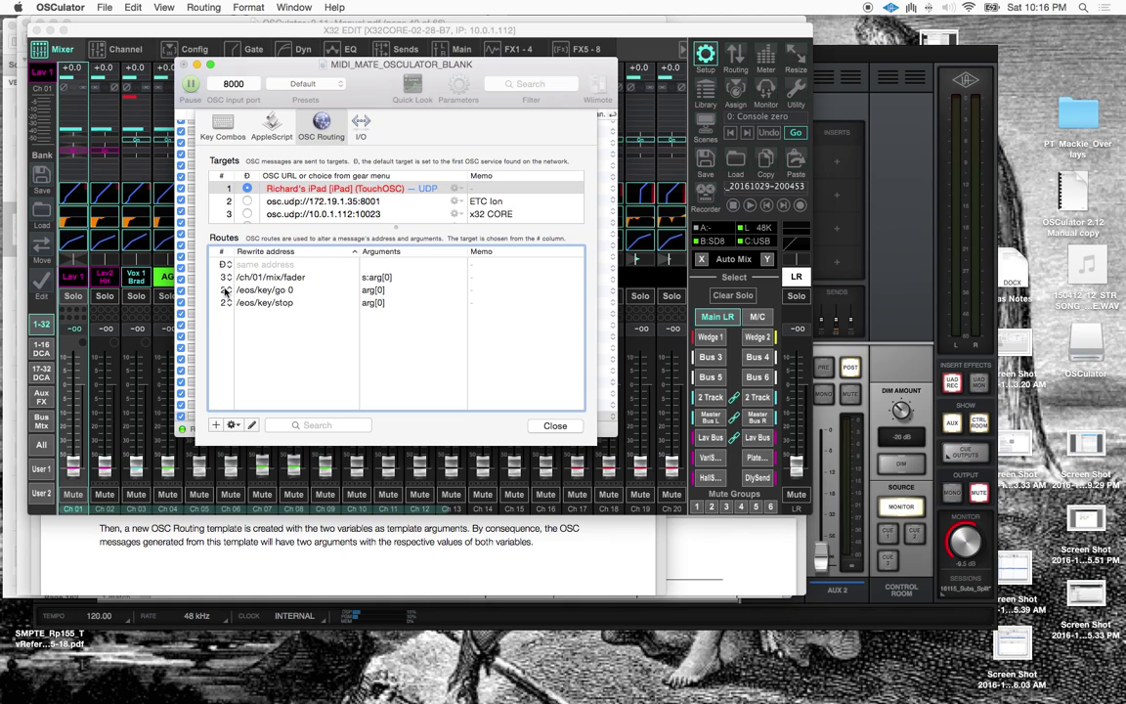
Keep the /eos/key/go 0 route on target 2 and give the new route address /-action/gocue.
click(226, 291)
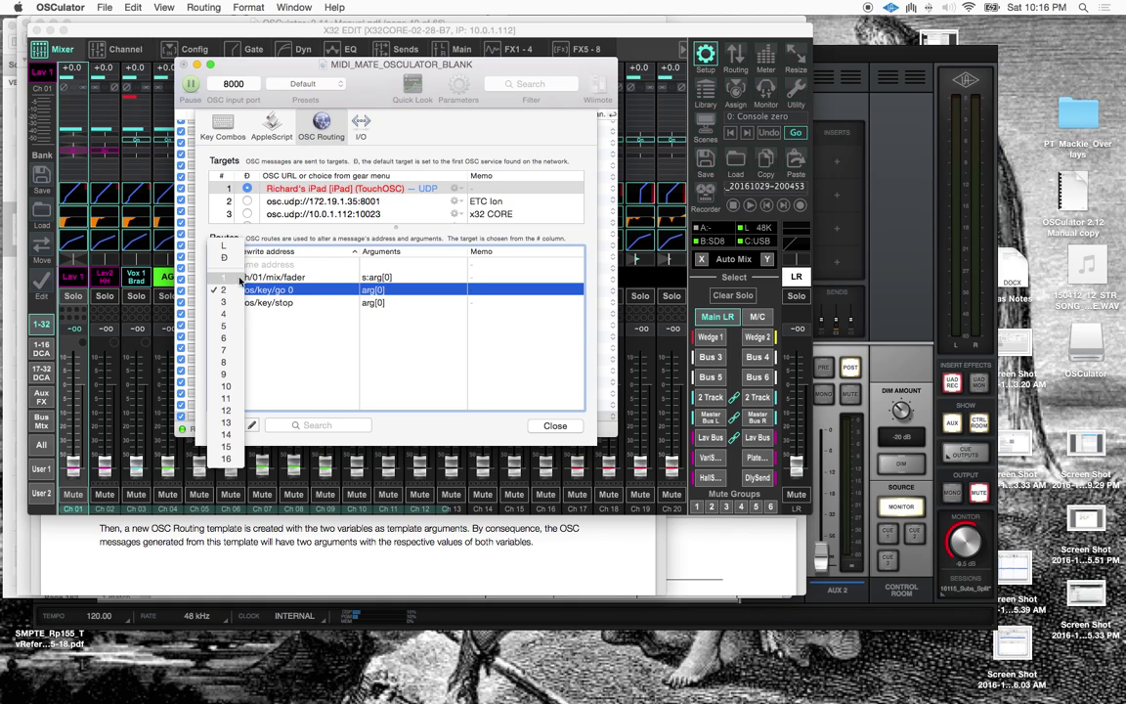
click(212, 275)
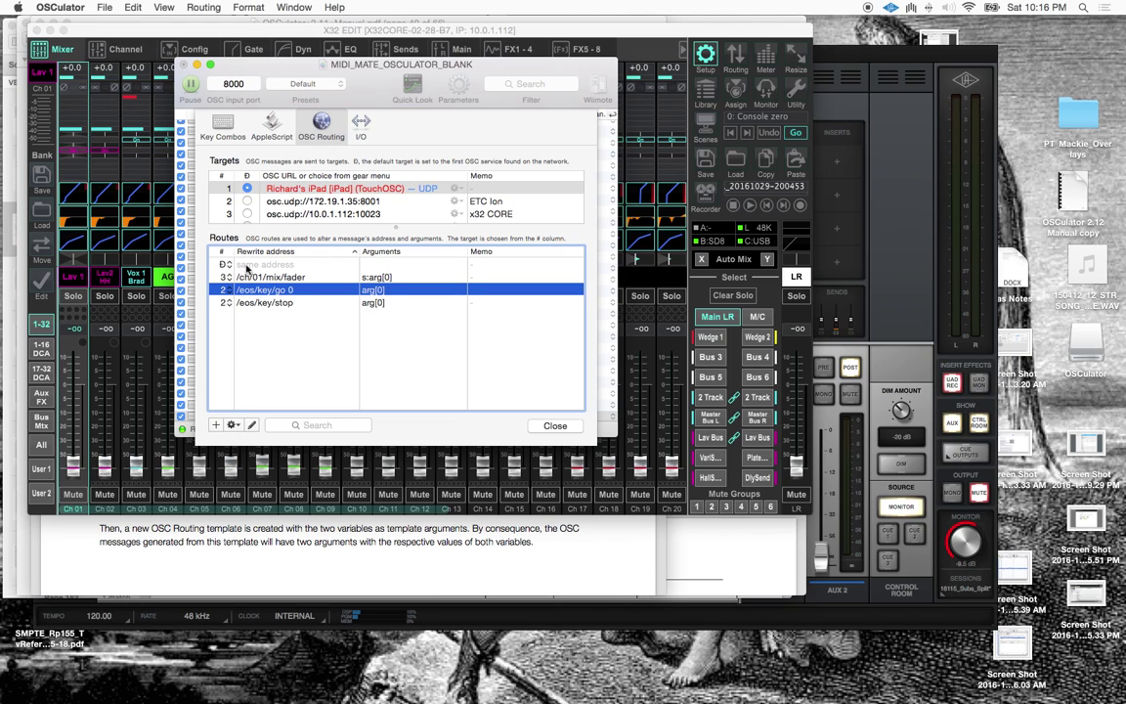
double_click(247, 266)
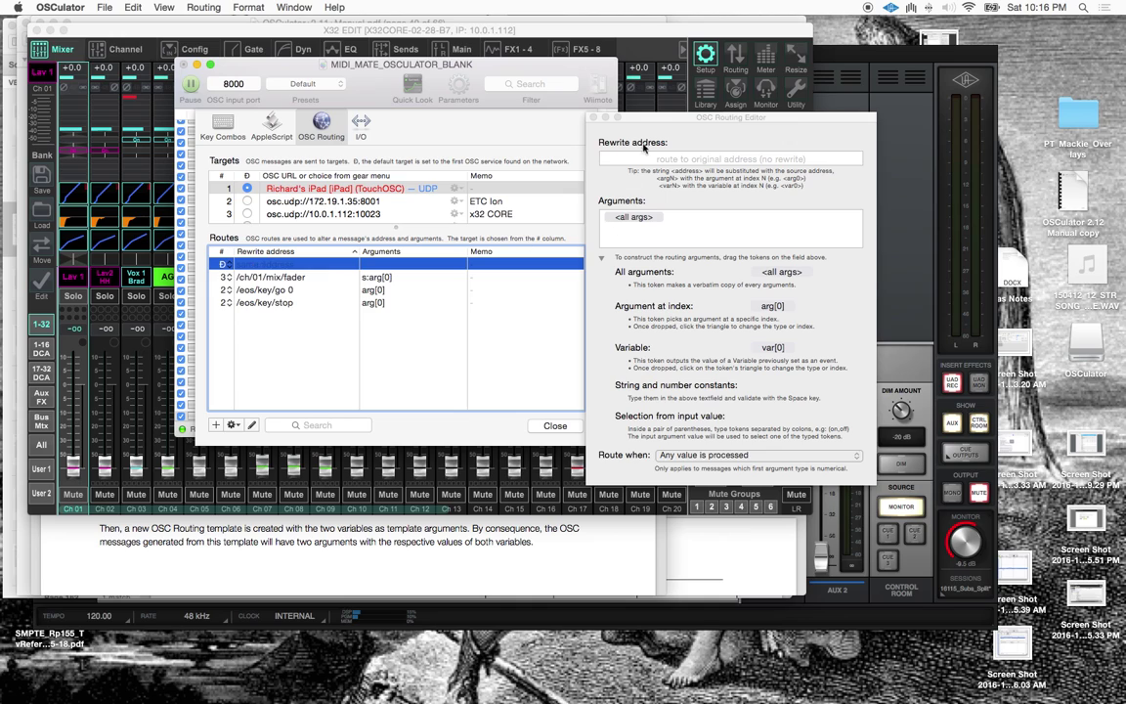
drag(665, 117, 516, 103)
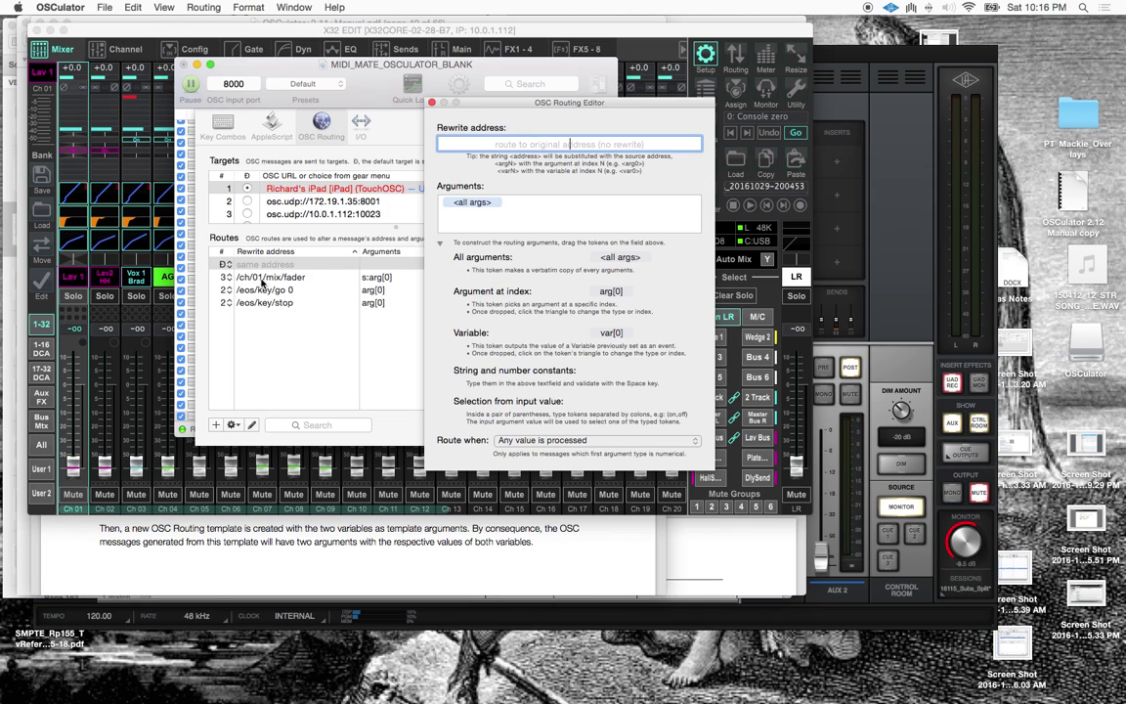
text(/-action/gocue)
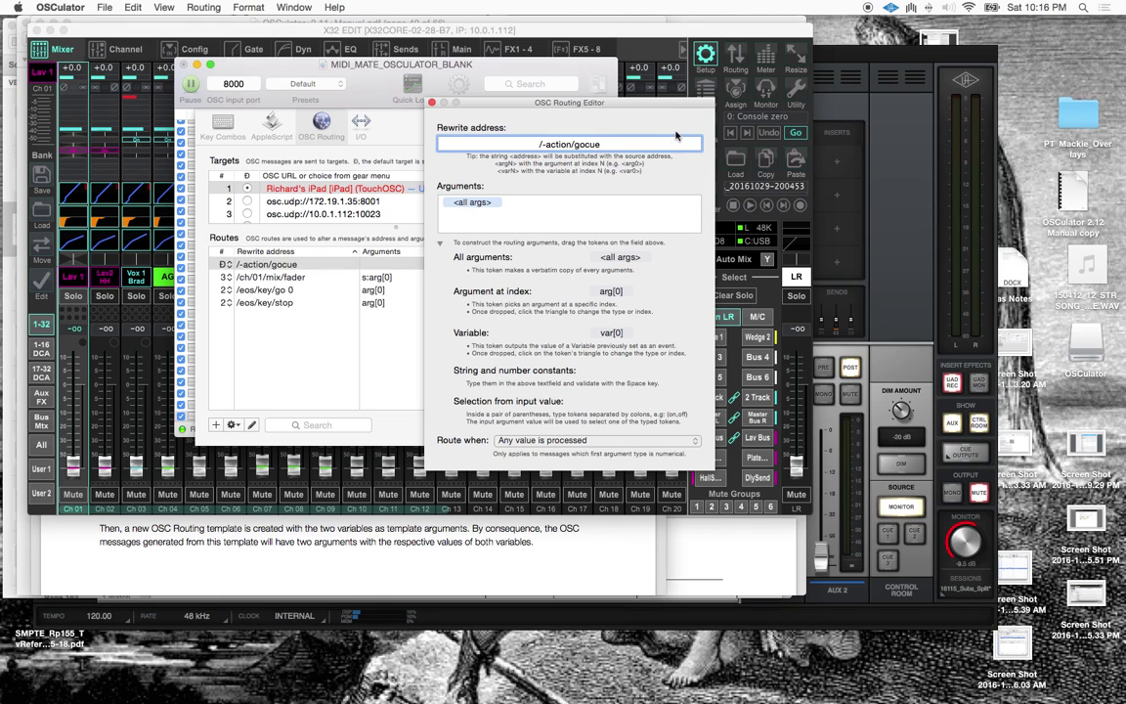
drag(586, 144, 479, 145)
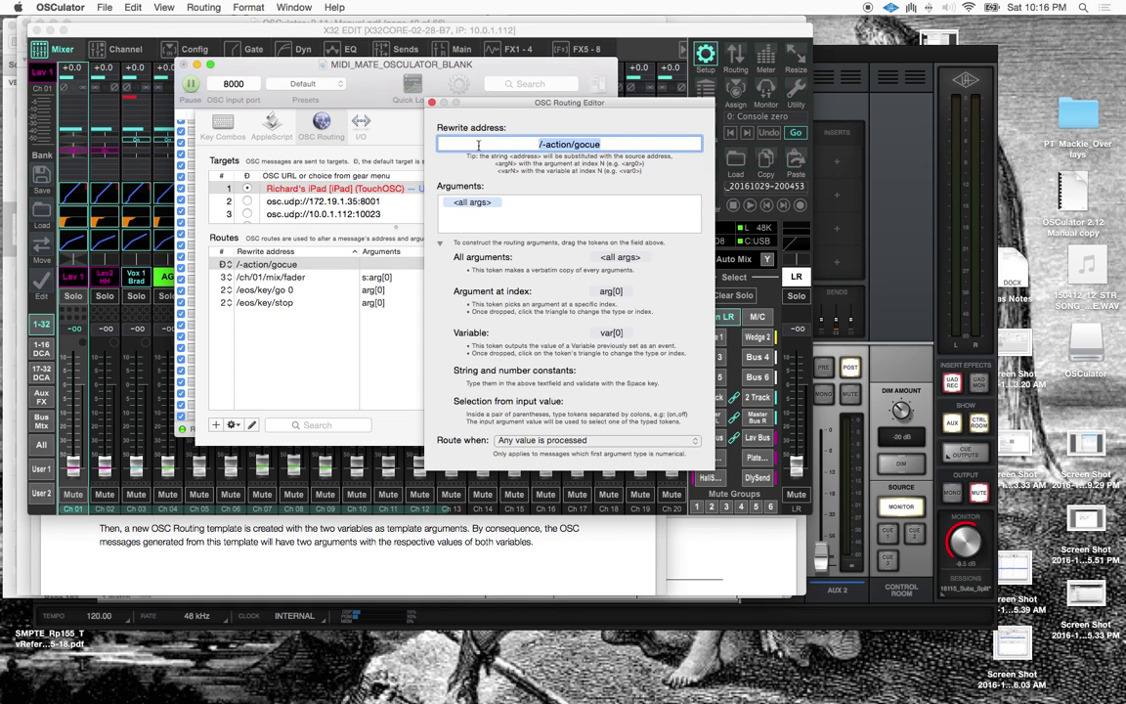
Replace the route's arguments with arg[0] preserving source type, then close the editor.
click(510, 202)
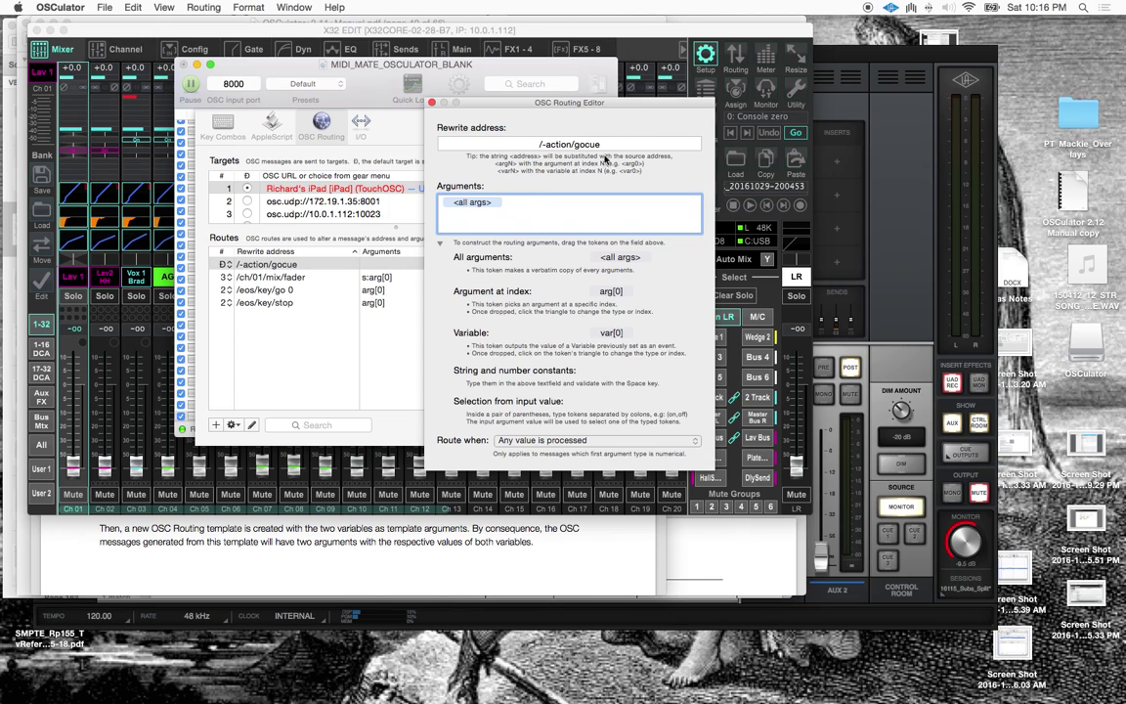
key(BackSpace)
click(611, 292)
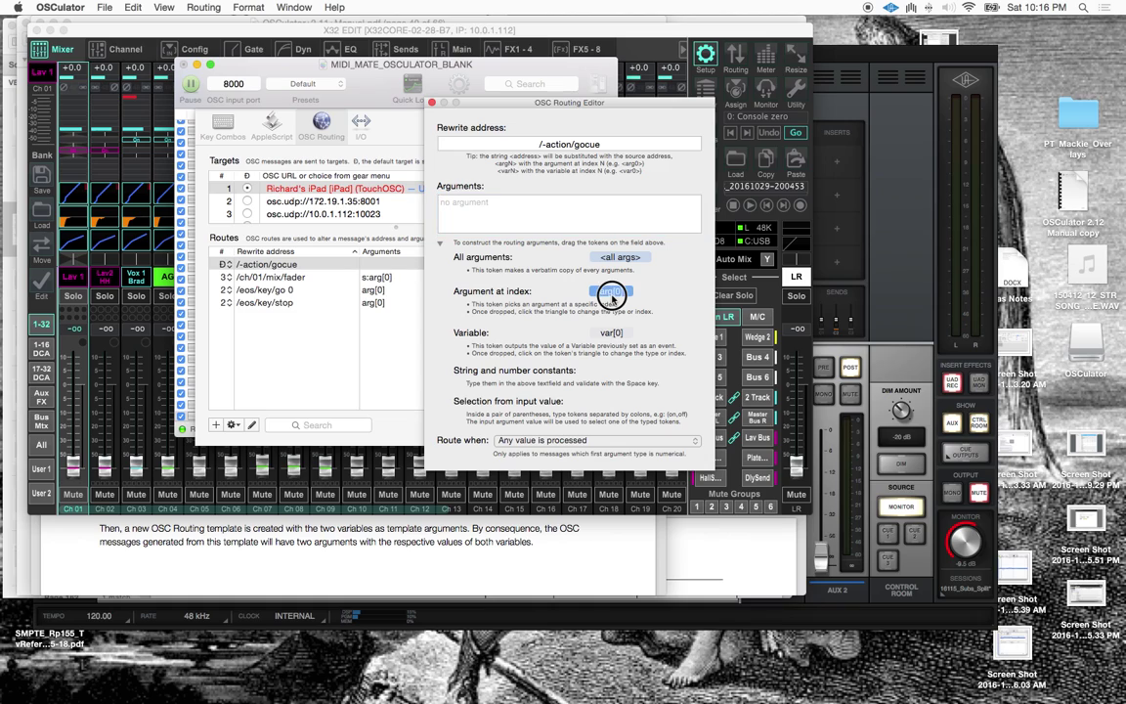
drag(611, 292, 483, 203)
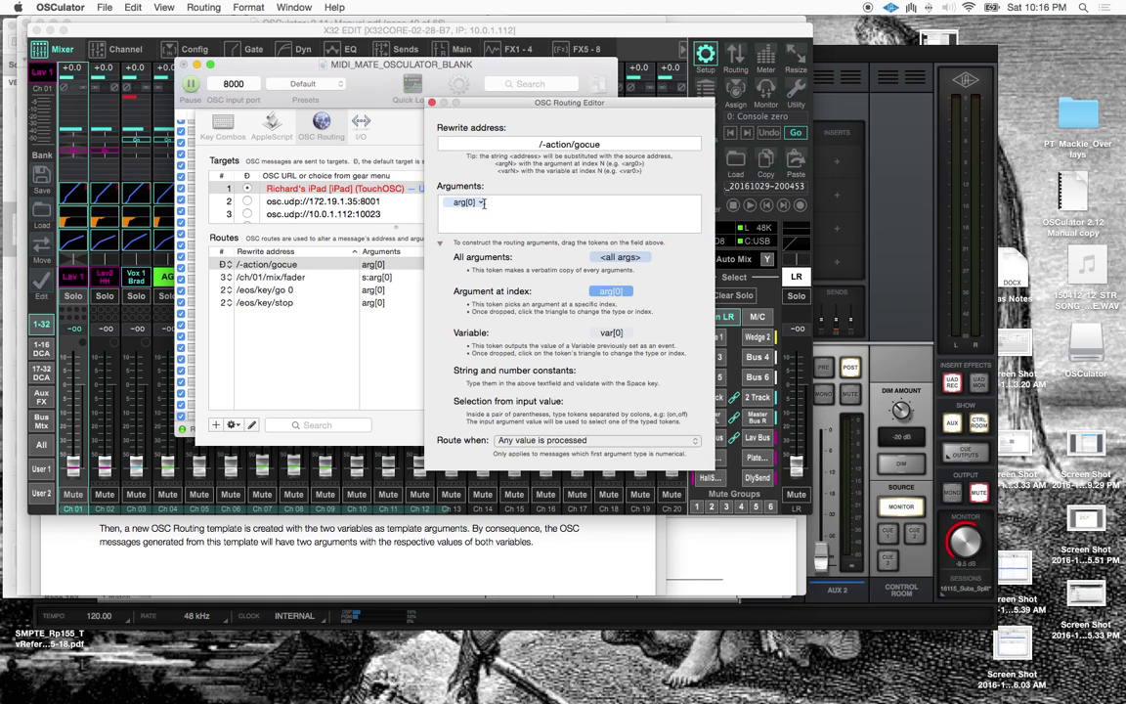
click(481, 203)
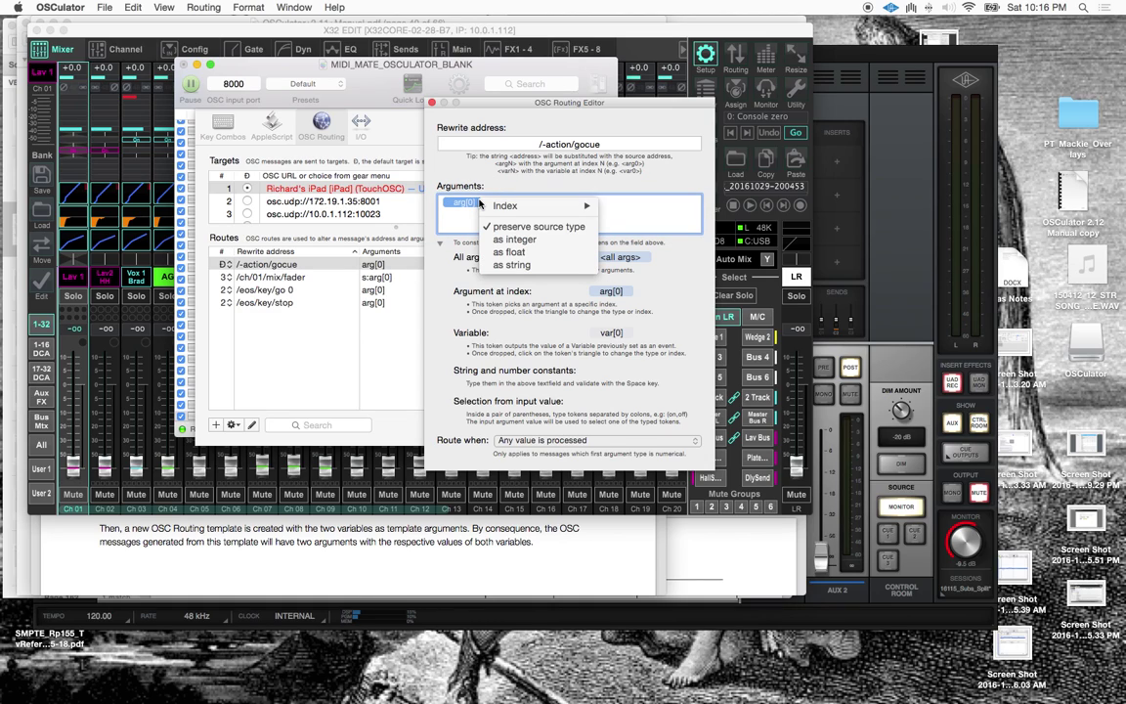
click(528, 226)
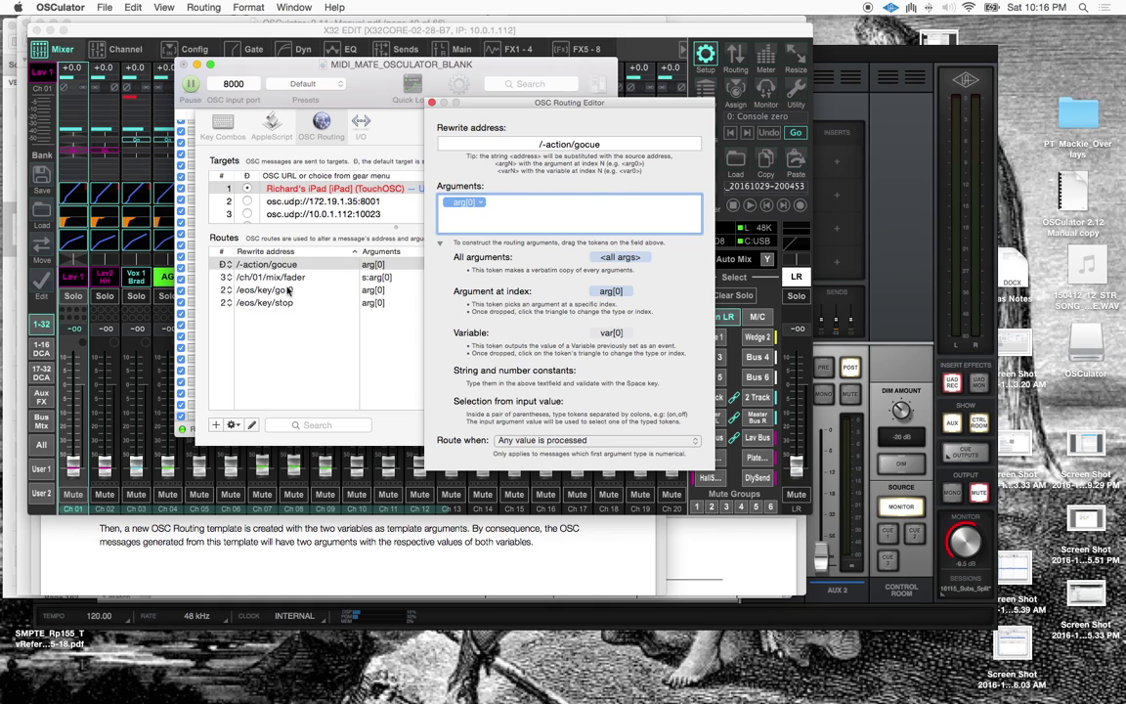
click(433, 103)
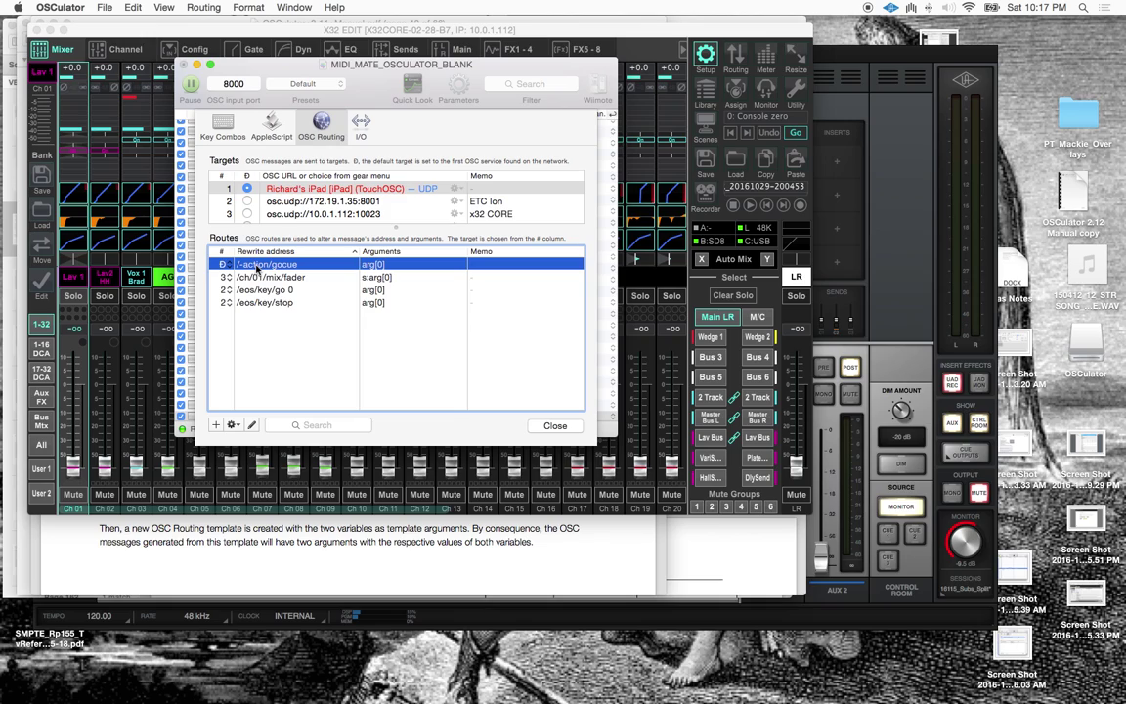
Delete the /-action/gocue route and close the OSC Routing settings.
key(BackSpace)
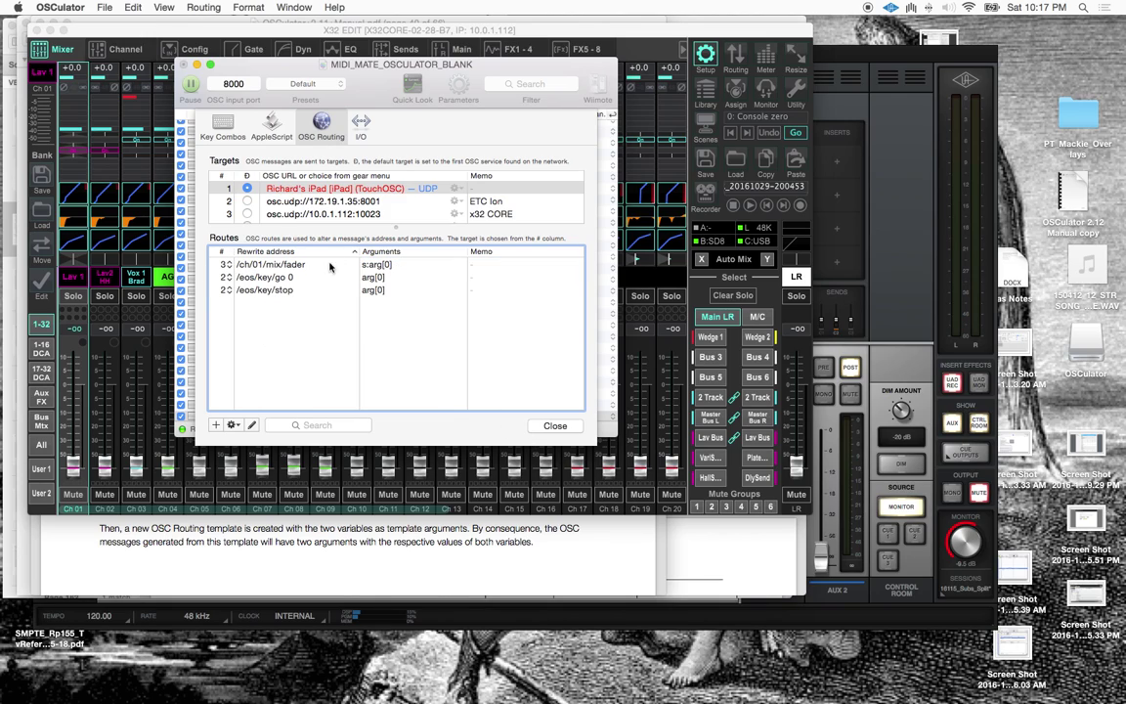
click(551, 427)
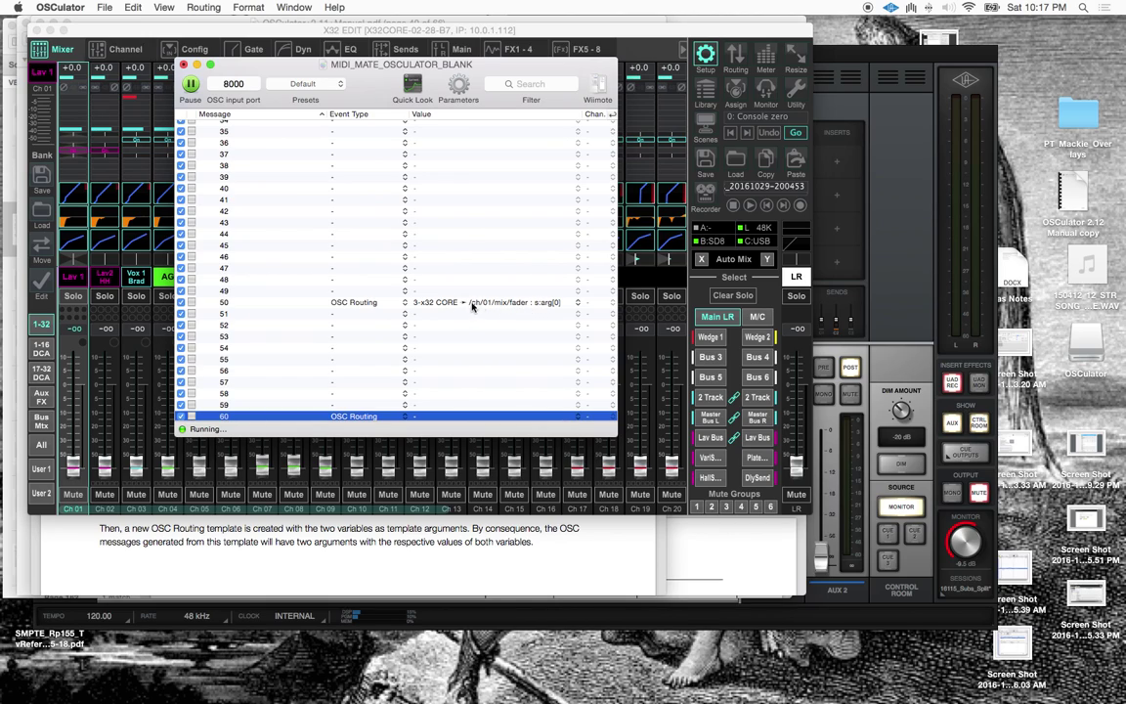
Set message 60's event type back to '-' and select message 50 with its fader route.
scroll(436, 323, down, 15)
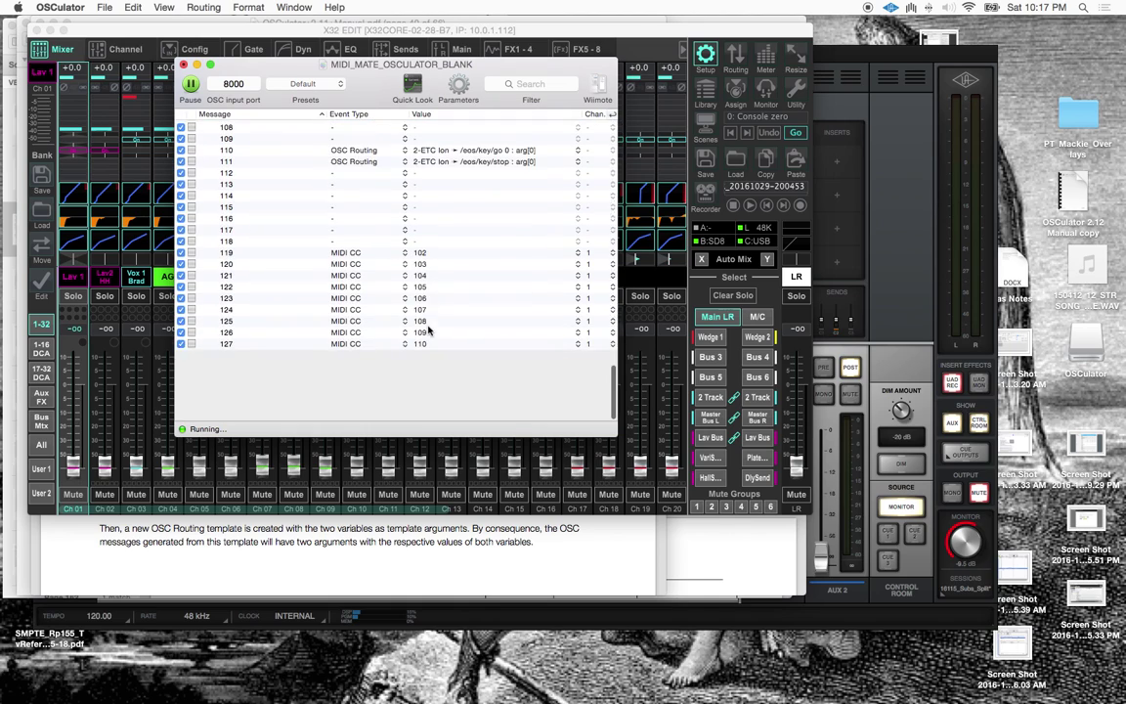
scroll(427, 330, up, 3)
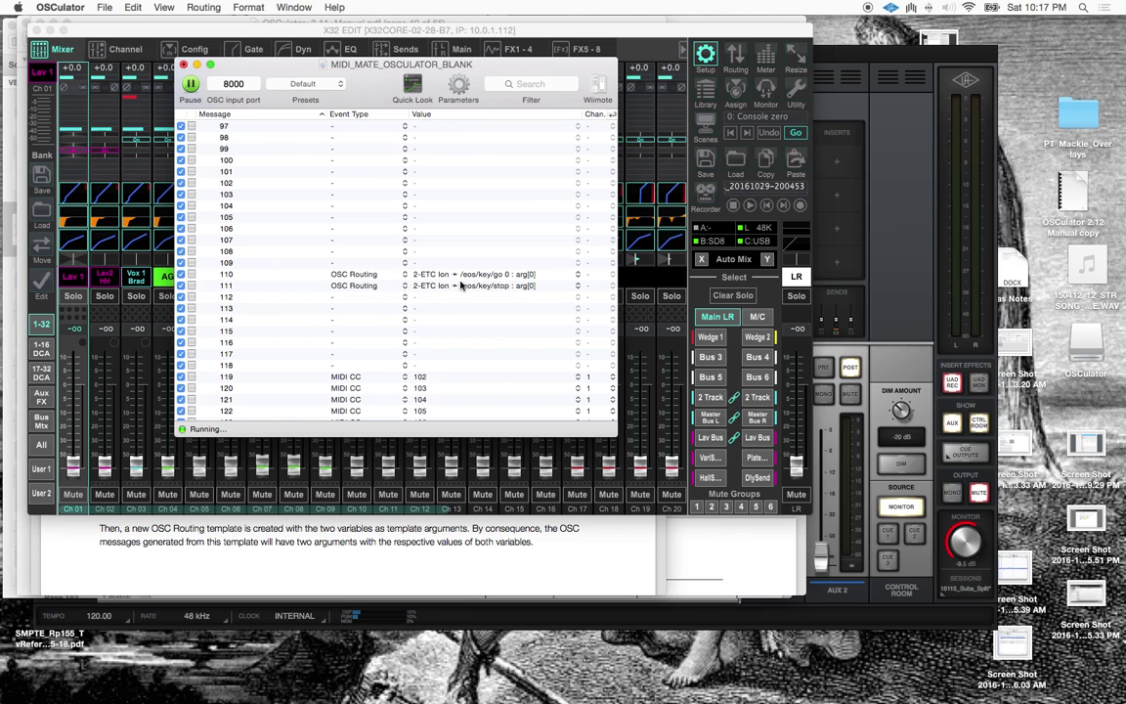
scroll(461, 284, up, 10)
scroll(461, 284, up, 3)
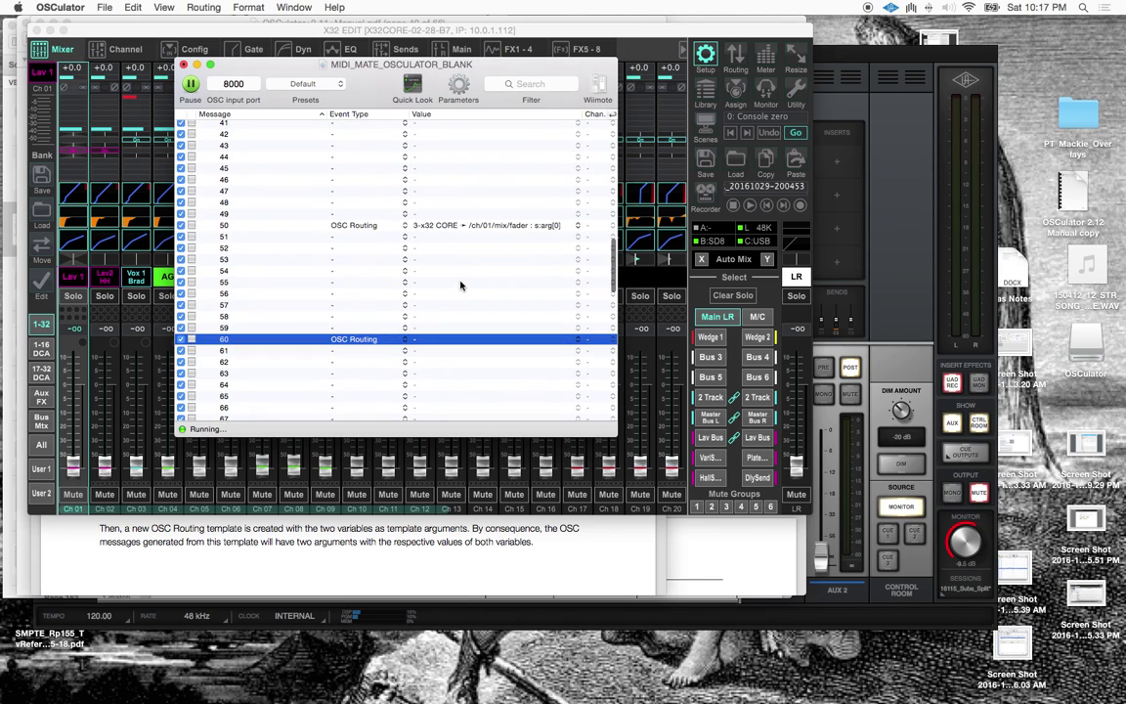
click(344, 339)
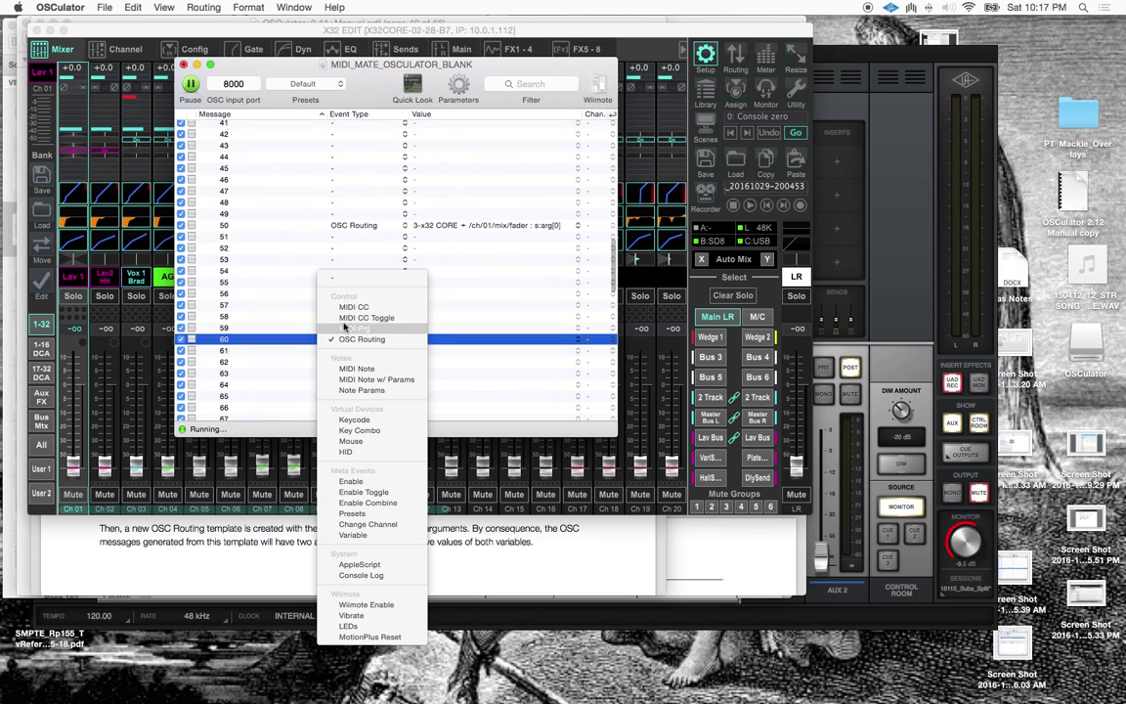
click(311, 251)
click(249, 229)
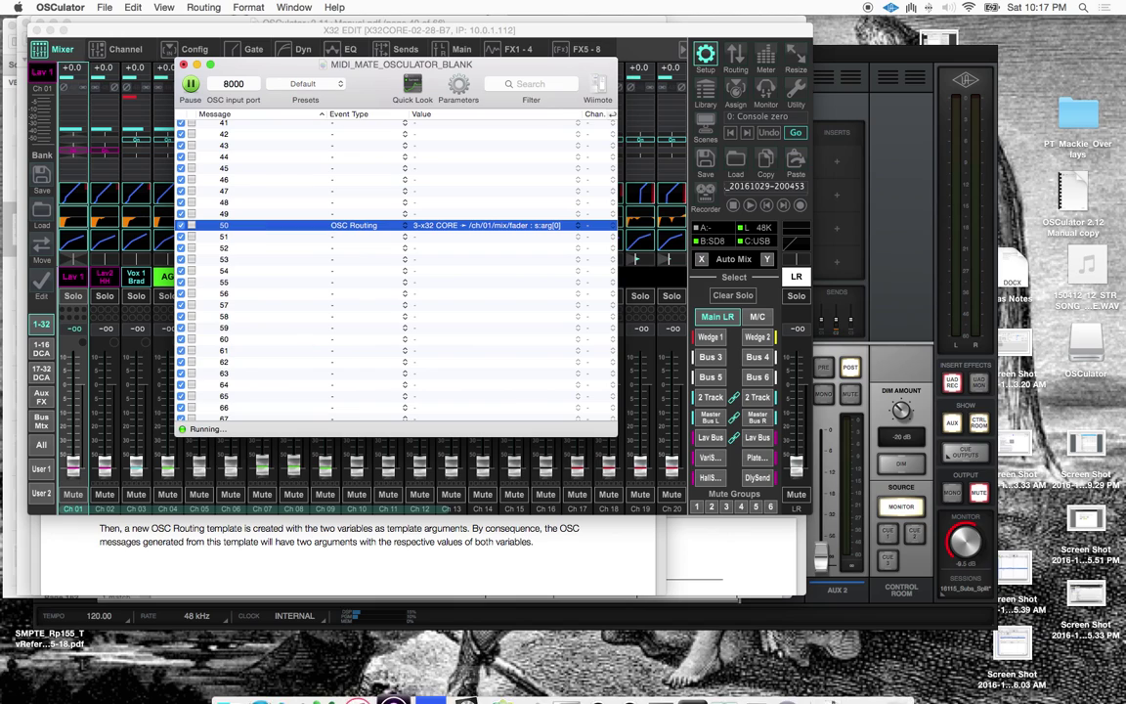
mouse_move(459, 691)
click(512, 684)
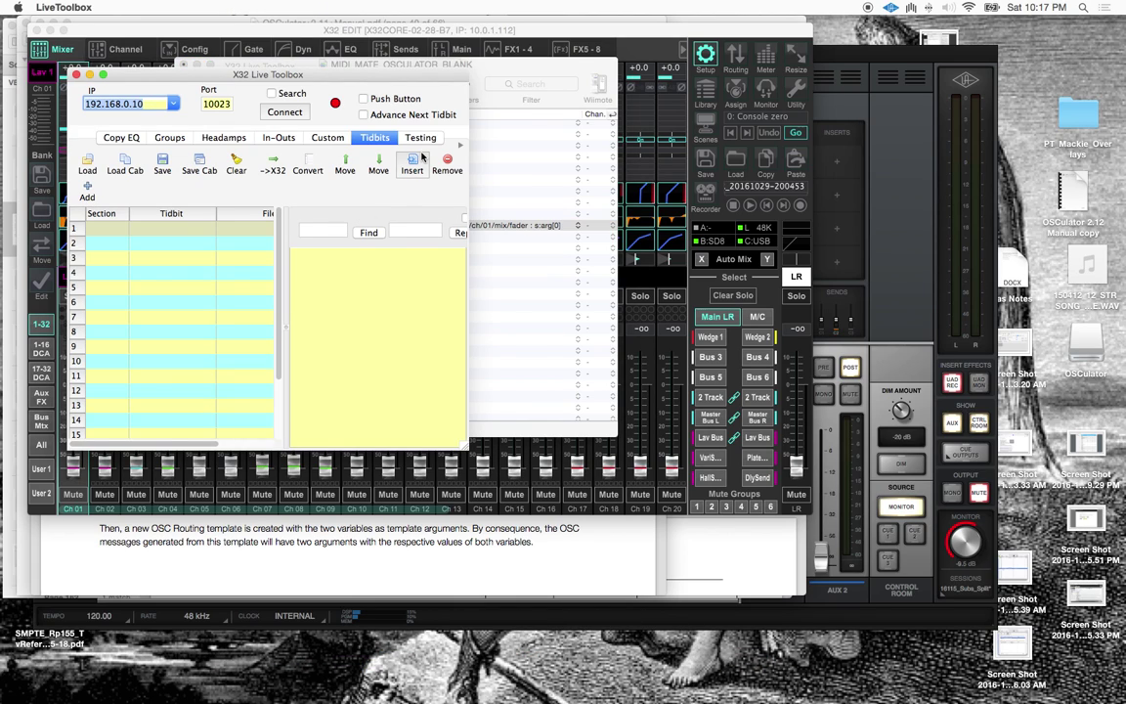
click(149, 108)
click(75, 74)
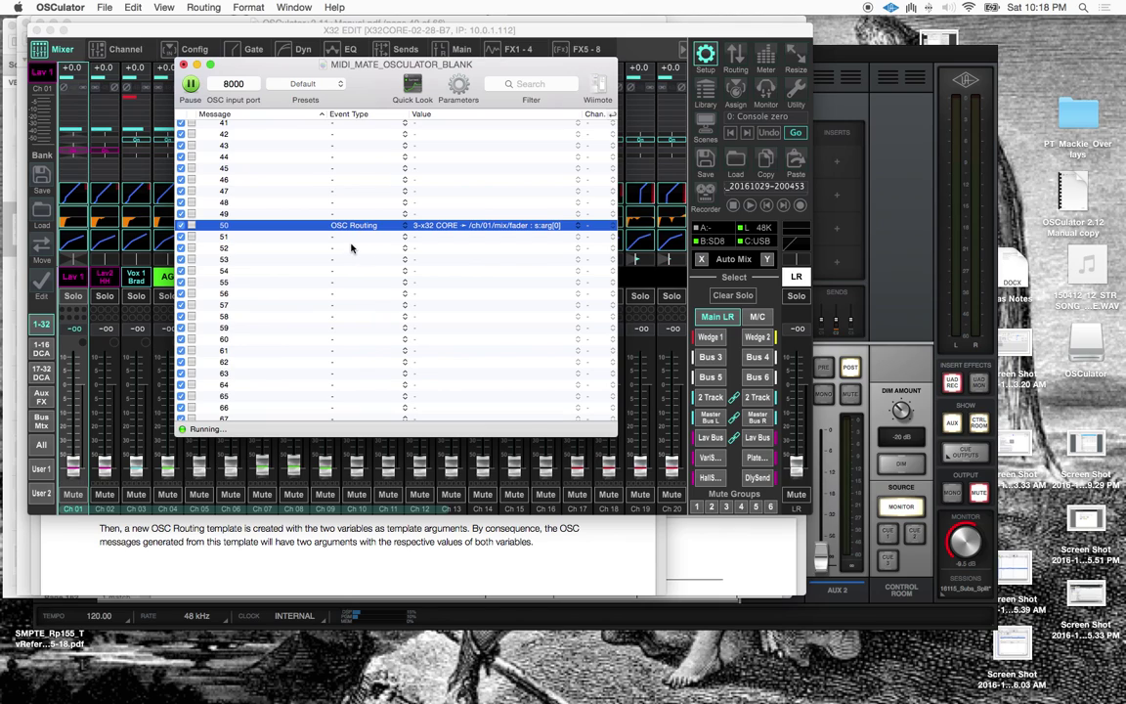
scroll(352, 247, down, 3)
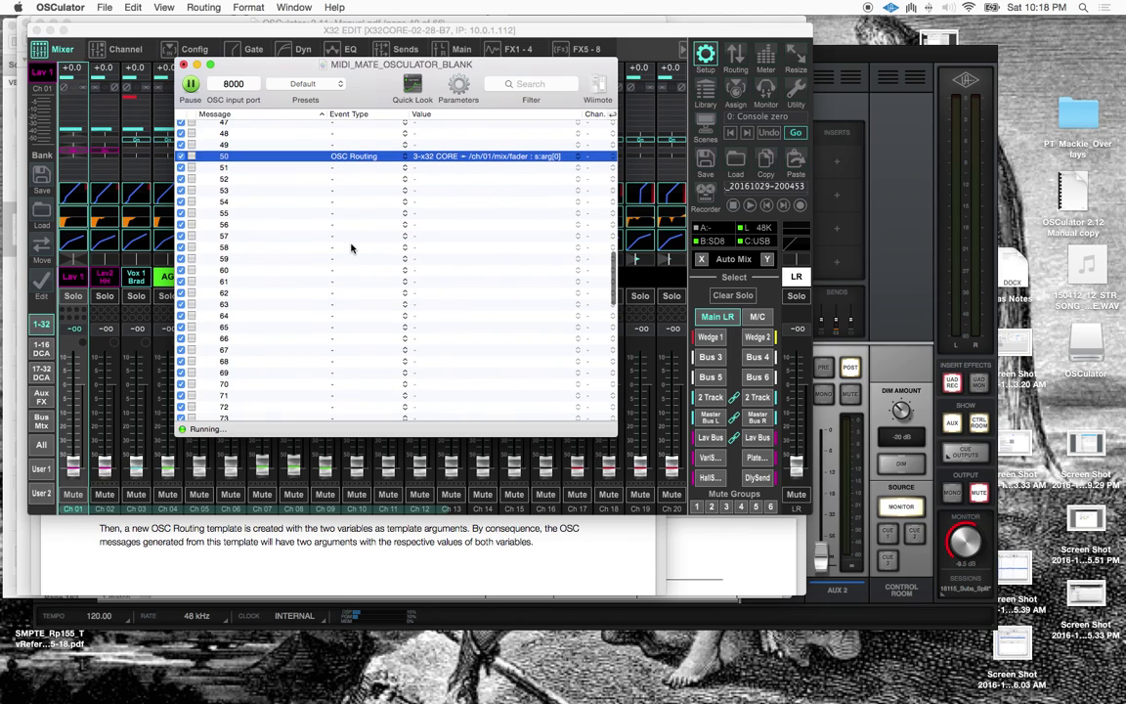
scroll(352, 247, down, 15)
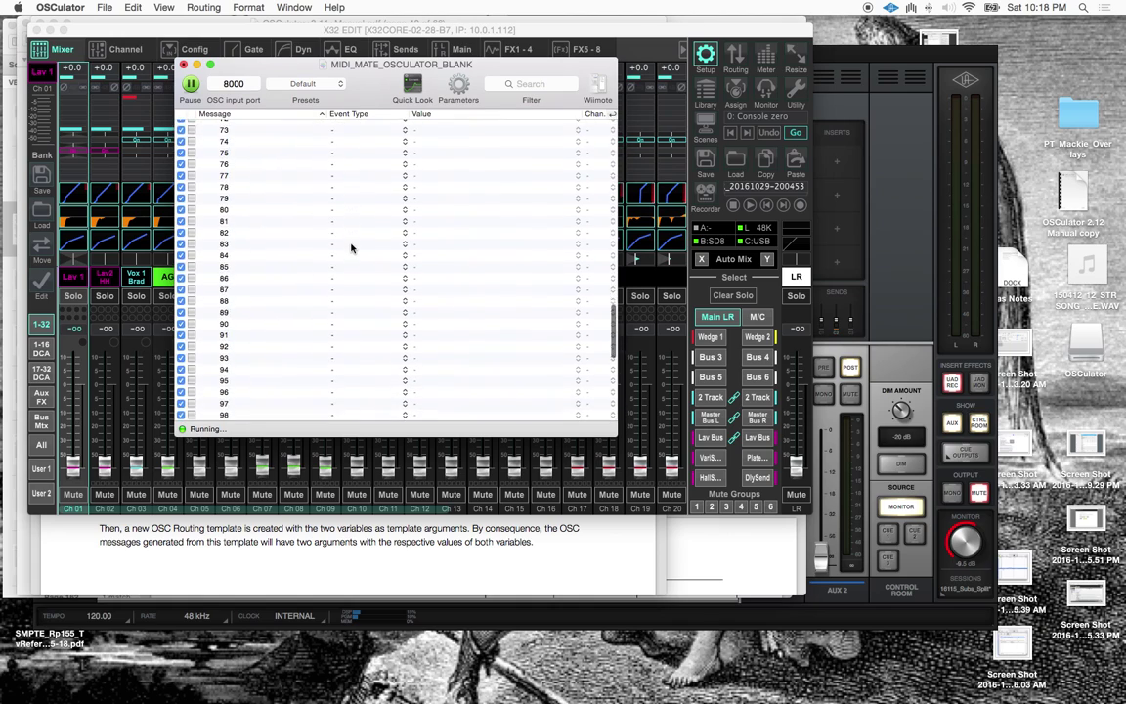
scroll(352, 247, down, 1)
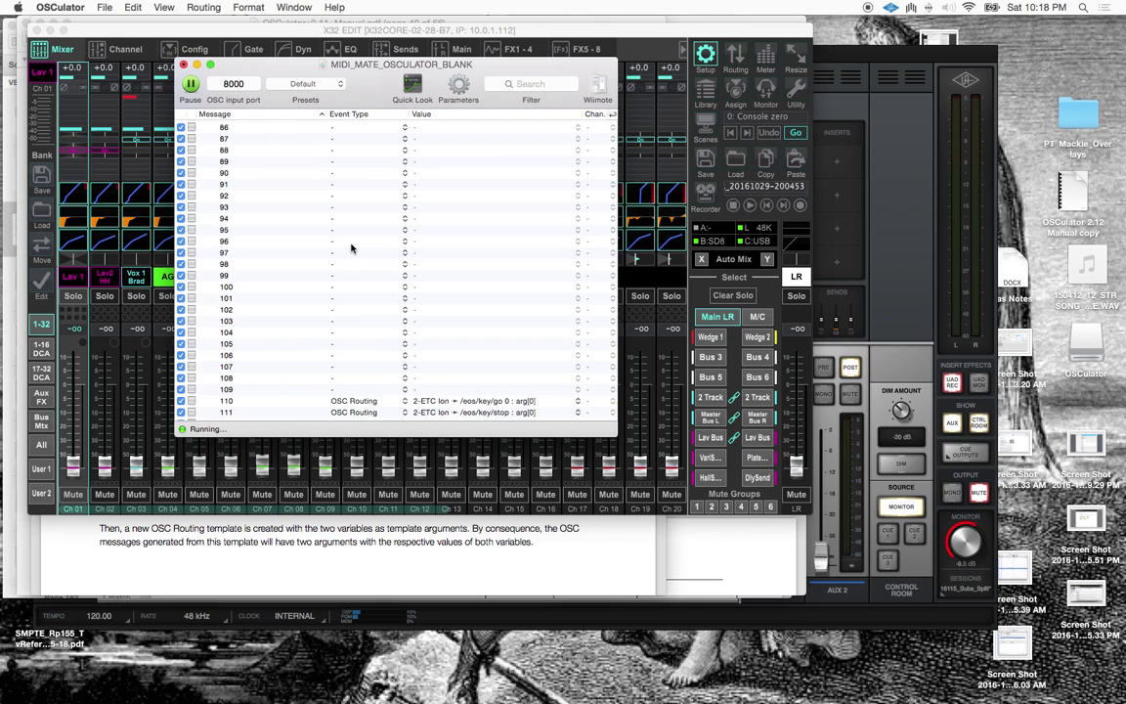
scroll(351, 248, up, 10)
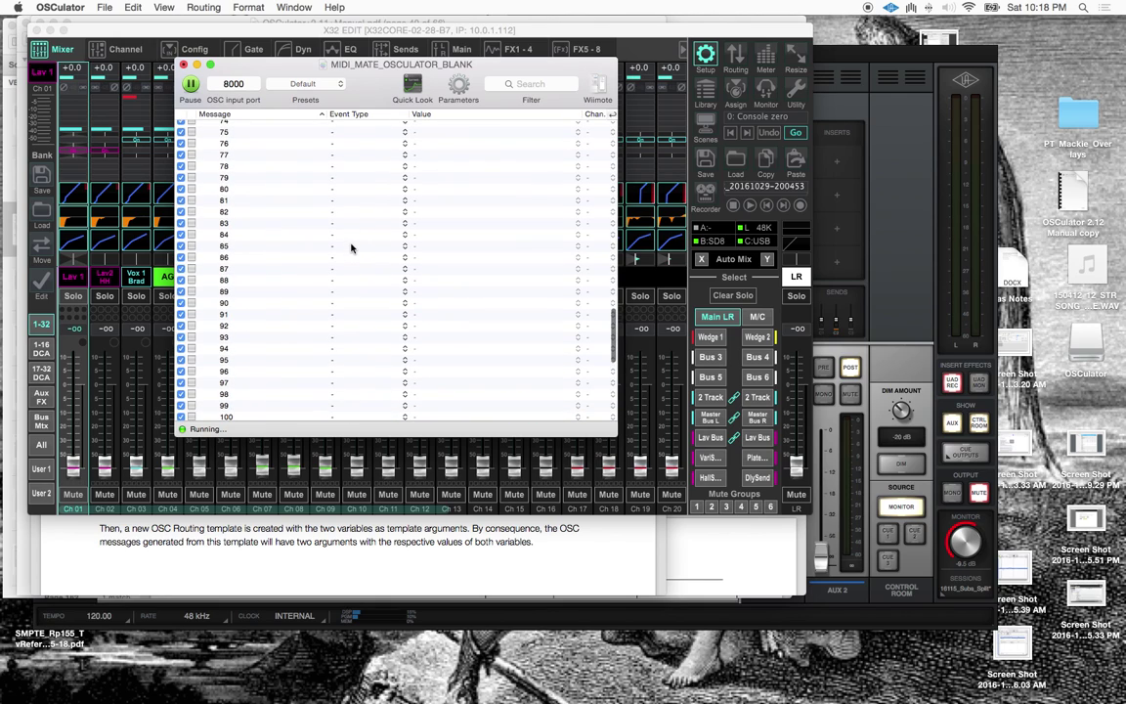
scroll(351, 249, down, 1)
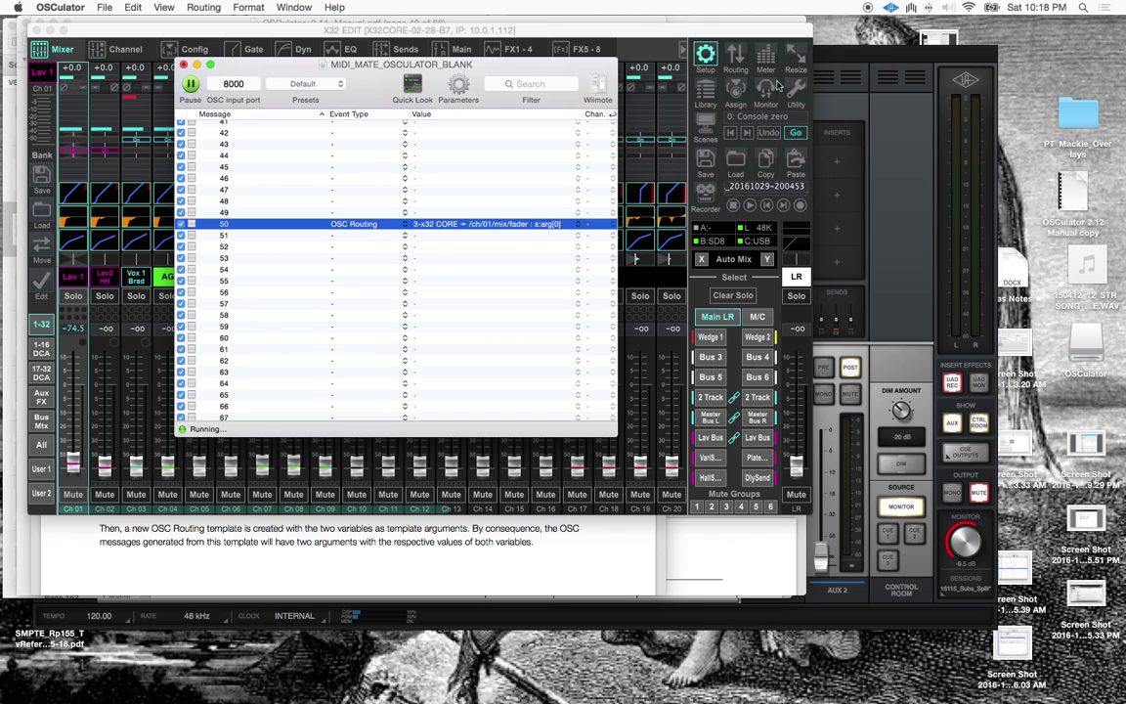
click(710, 66)
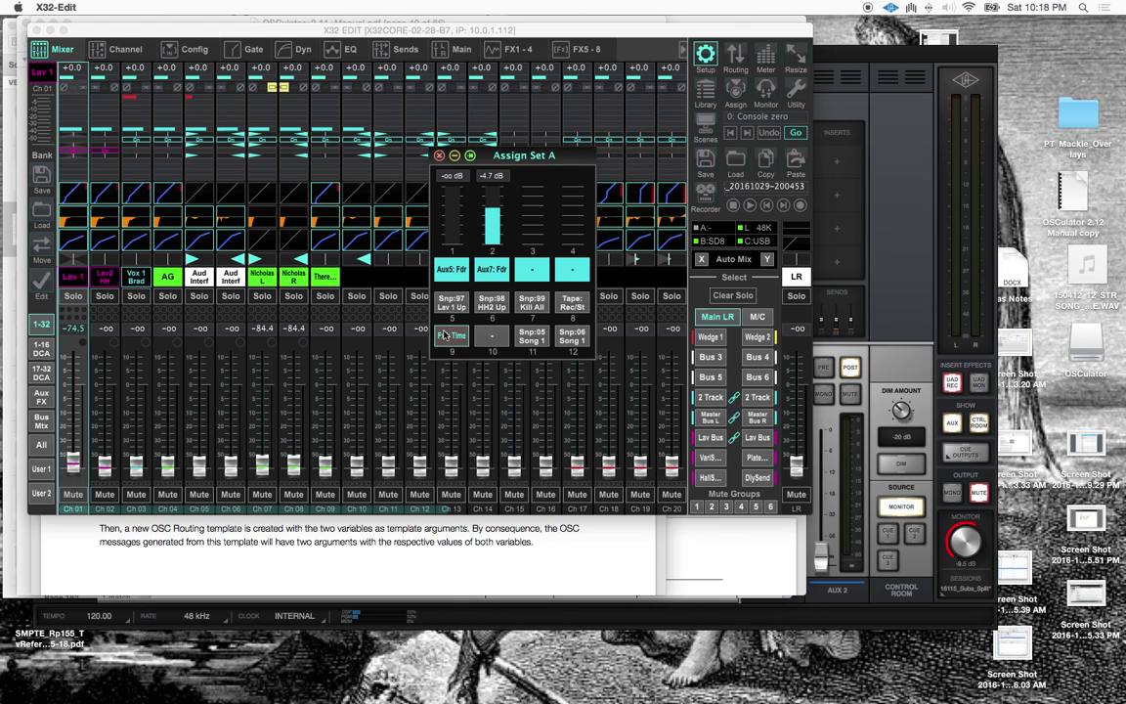
click(634, 53)
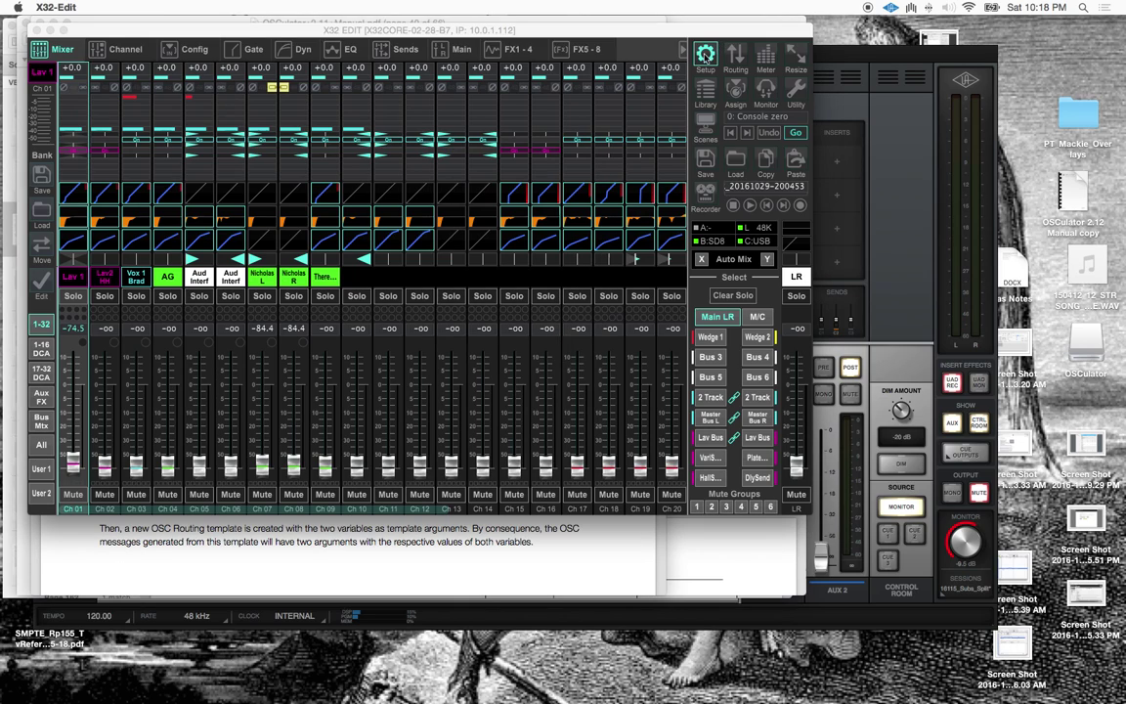
key(super+Tab)
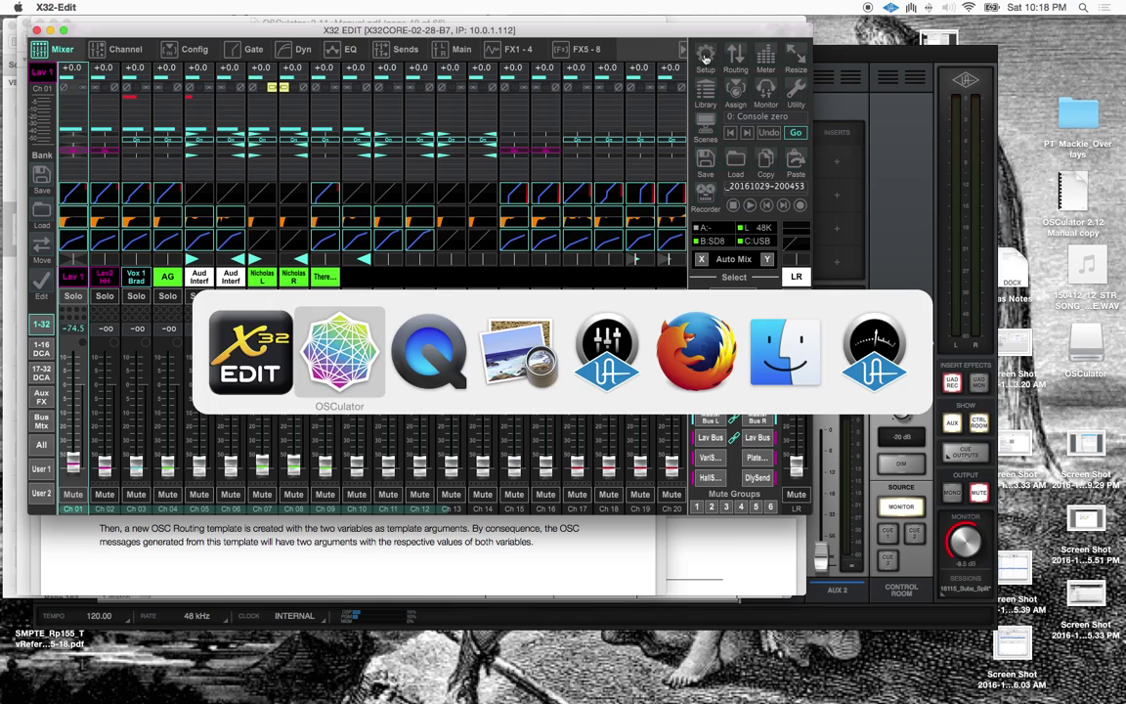